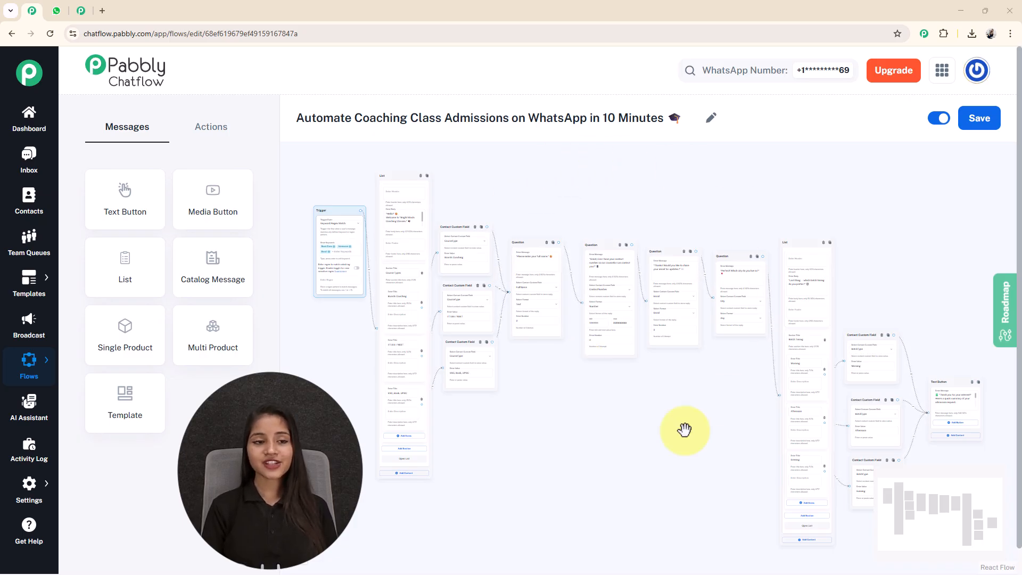
Switch to WhatsApp Web, send "Book Class" in the Coaching Class chat, and reply with Boards Coaching from the course list
{"action": "left_click", "coordinate": [56, 11]}
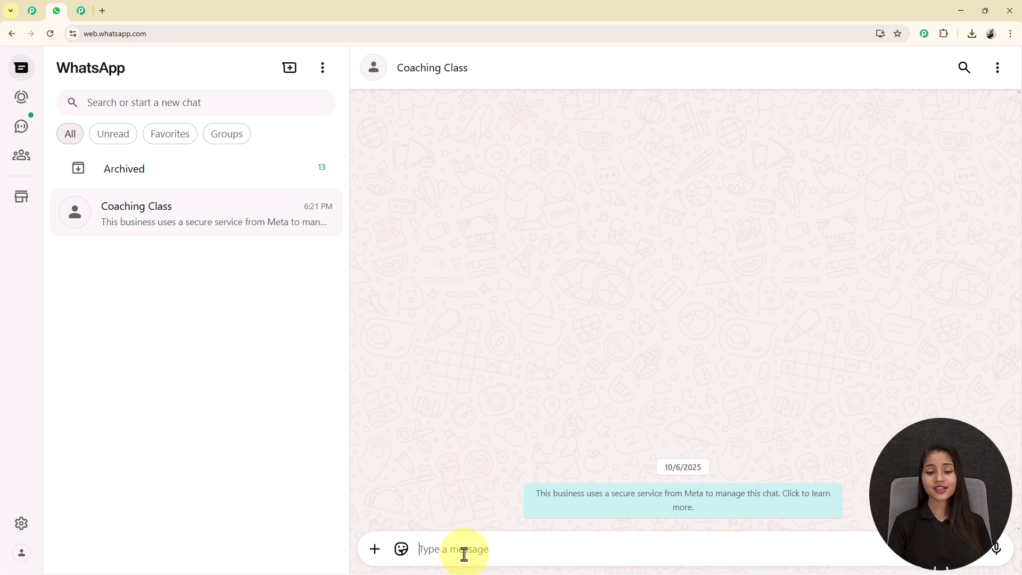
{"action": "type", "text": "Book Class"}
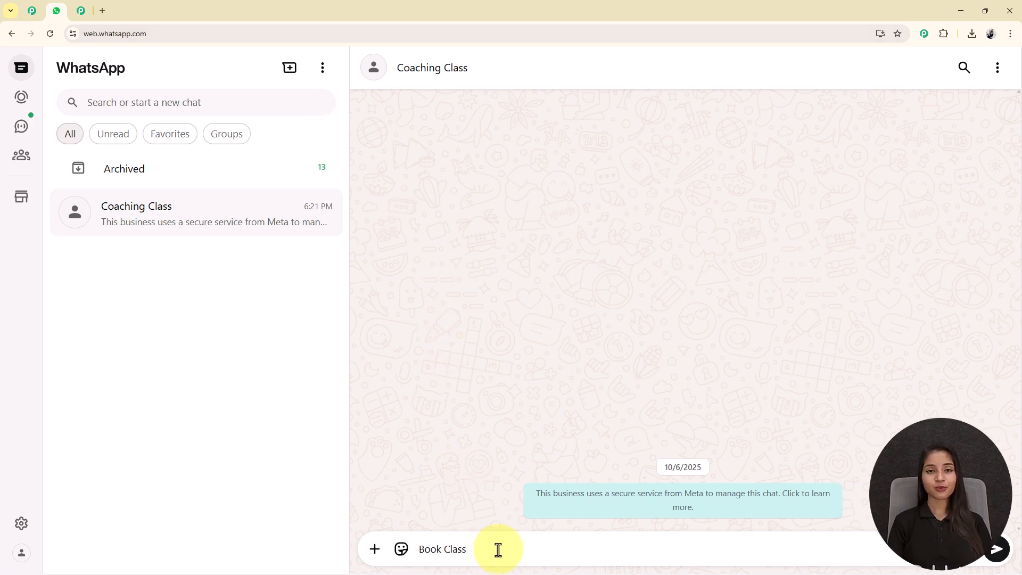
{"action": "key", "text": "Return"}
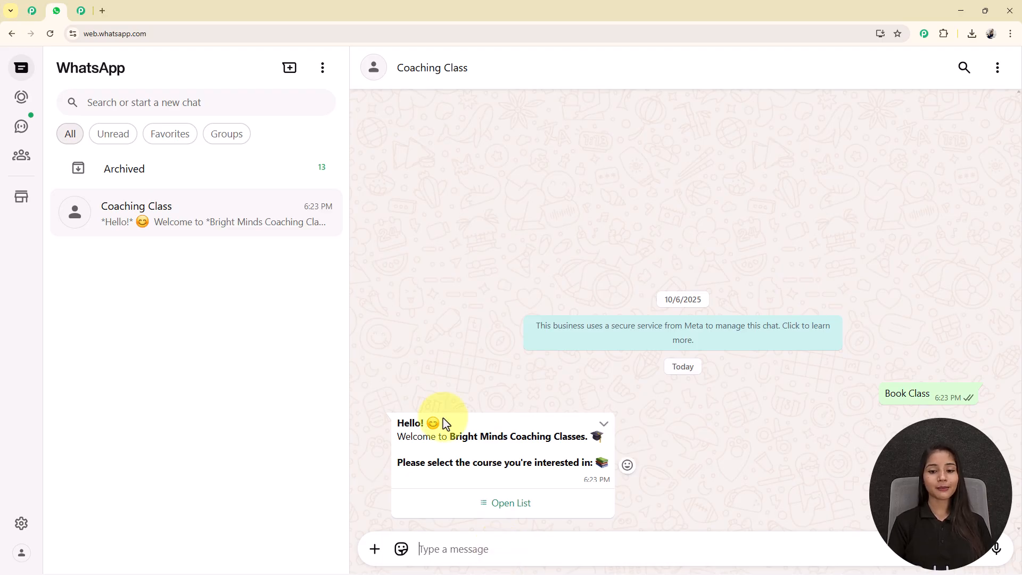
{"action": "left_click", "coordinate": [492, 519]}
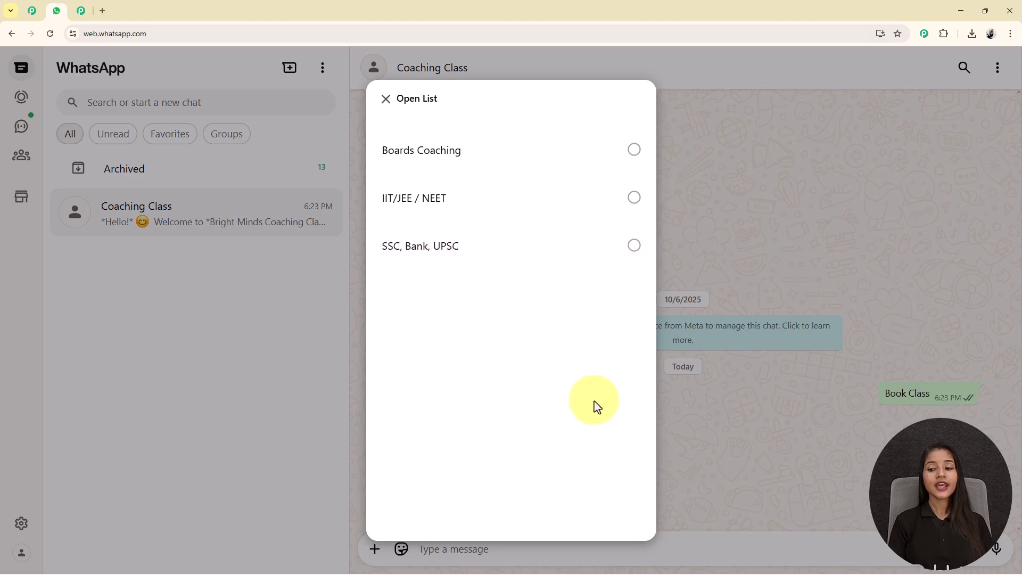
{"action": "left_click", "coordinate": [413, 159]}
{"action": "left_click", "coordinate": [611, 506]}
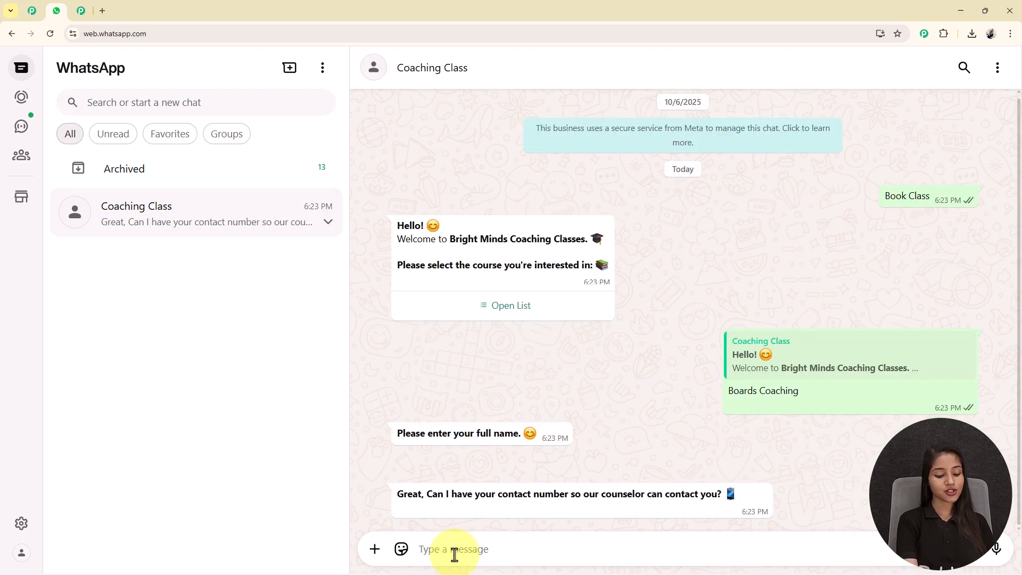
Answer the chatbot's questions with the student's full name, contact number and email, and give Bhopal as the city
{"action": "type", "text": "8988989"}
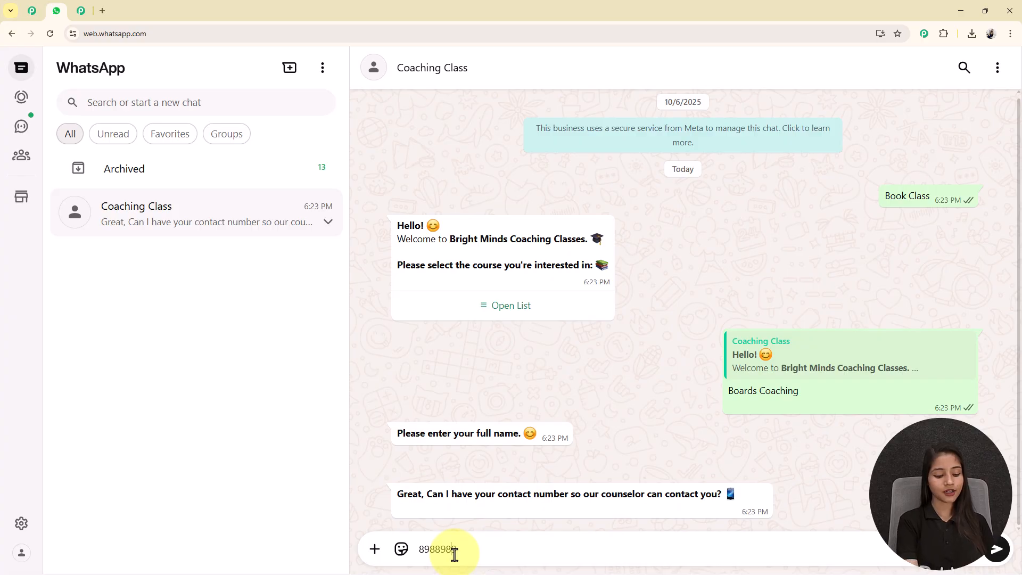
{"action": "key", "text": "Return"}
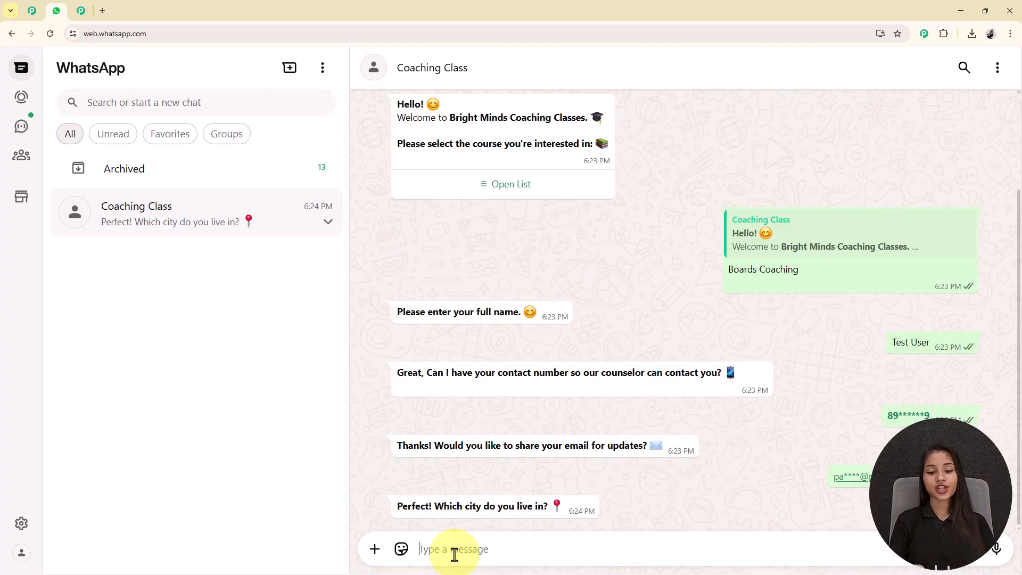
{"action": "type", "text": "Indore"}
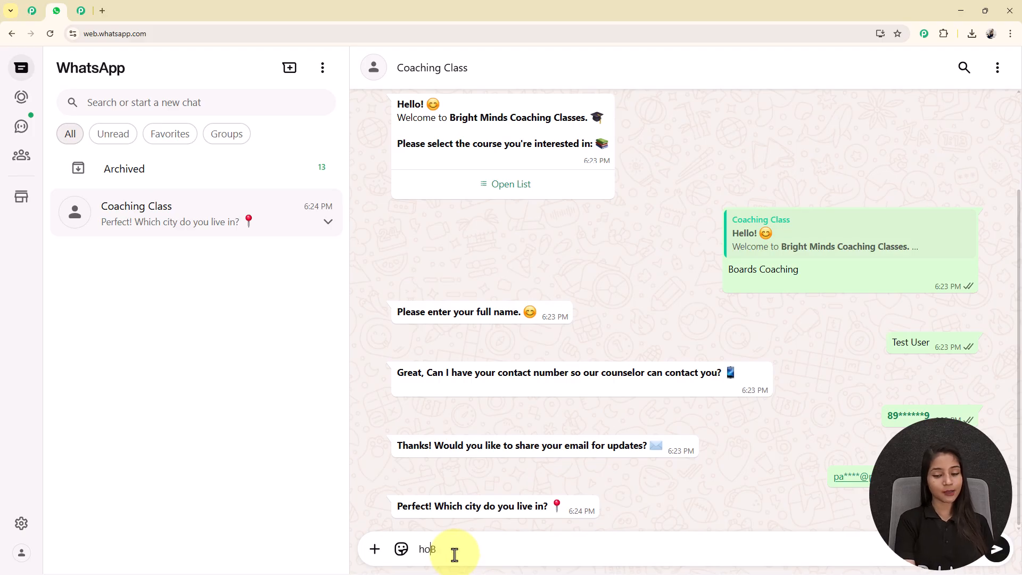
{"action": "key", "text": "Return"}
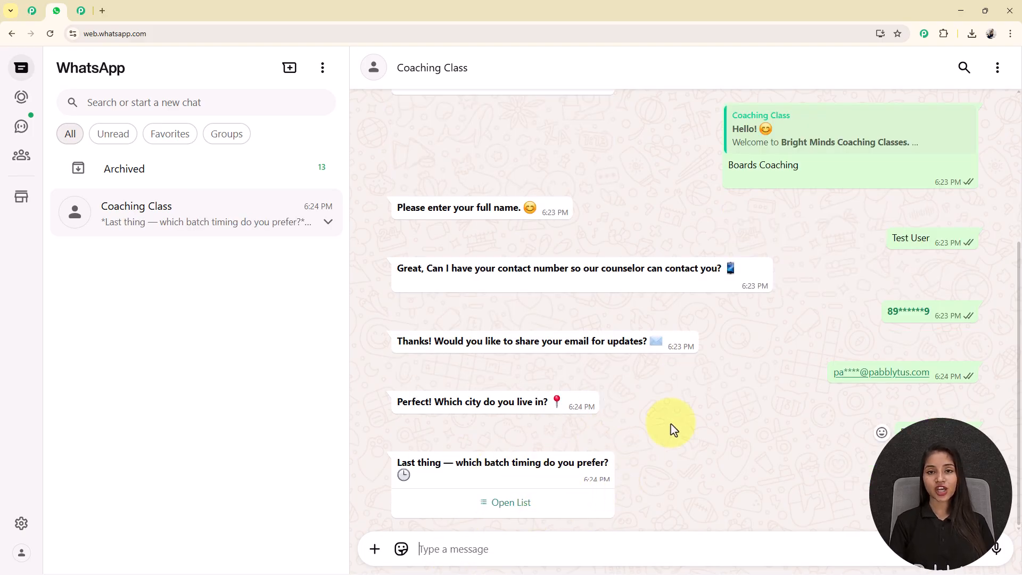
Choose Evening from the batch timing list, send it, and review the admission request summary
{"action": "left_click", "coordinate": [525, 513]}
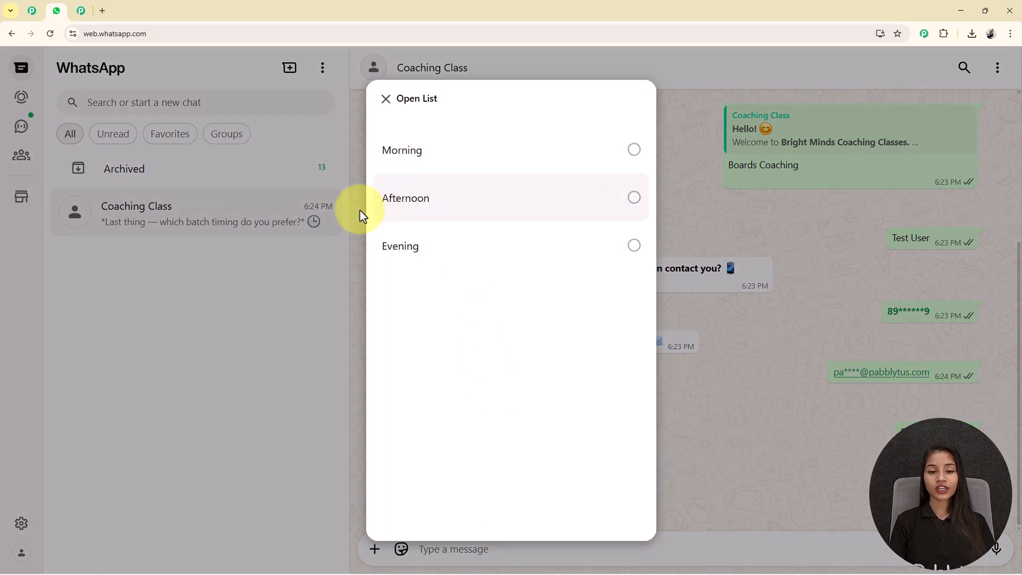
{"action": "left_click", "coordinate": [576, 247]}
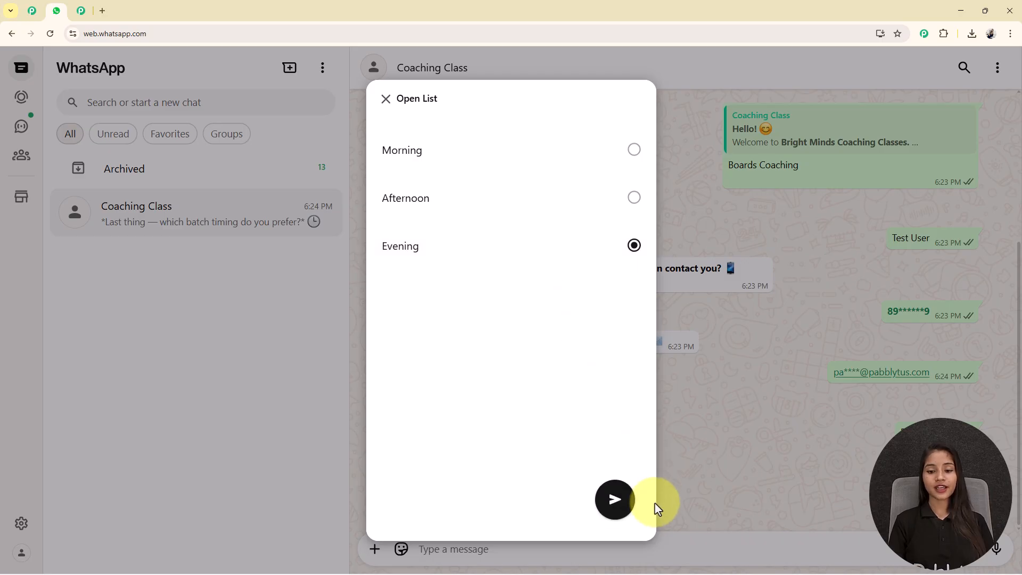
{"action": "left_click", "coordinate": [613, 503]}
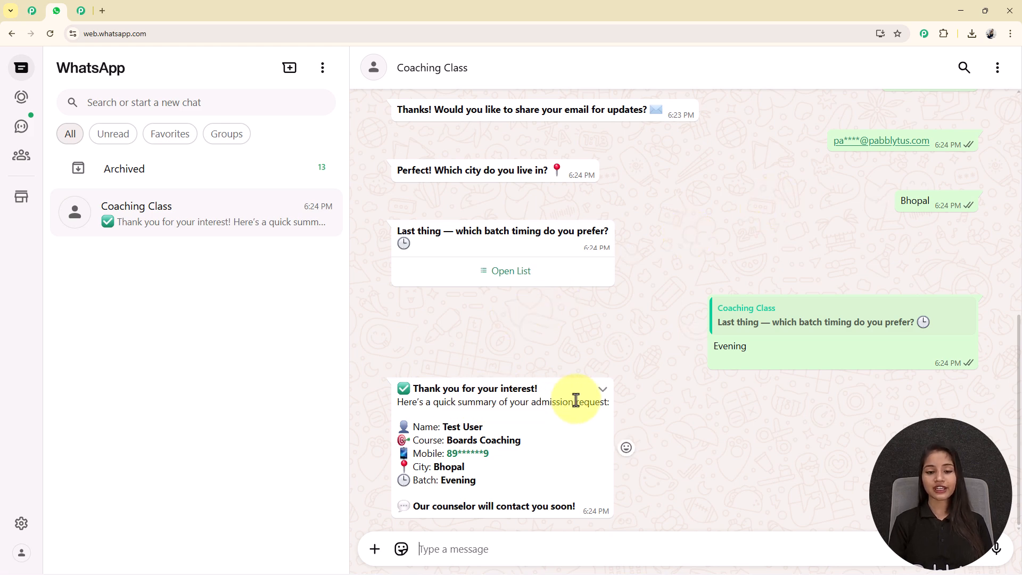
{"action": "left_click_drag", "start_coordinate": [443, 427], "coordinate": [497, 429]}
{"action": "left_click", "coordinate": [453, 443]}
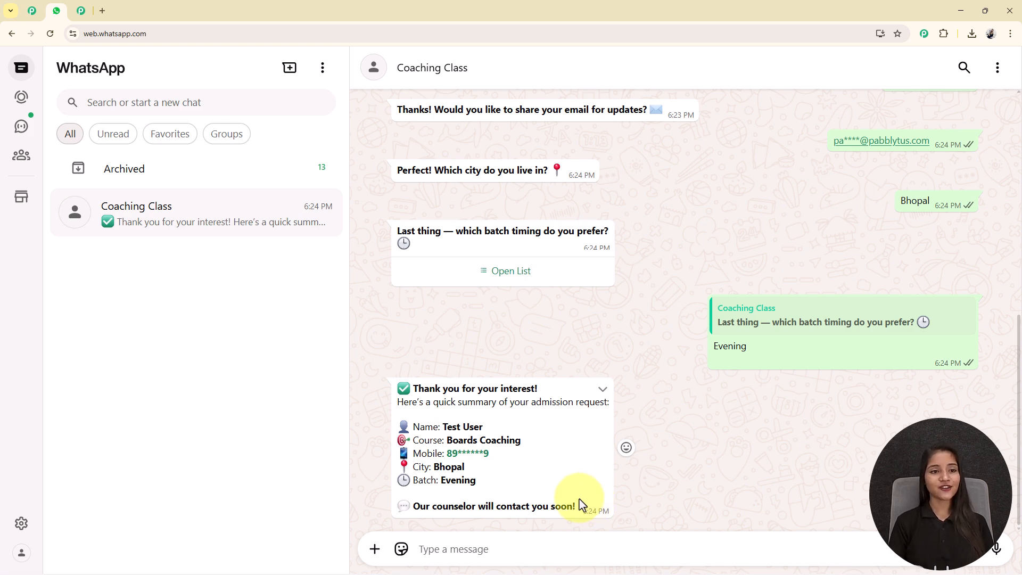
Open pabbly.com/chatflow in a new browser tab and look over the landing page
{"action": "left_click", "coordinate": [102, 11]}
{"action": "left_click", "coordinate": [107, 33]}
{"action": "type", "text": "pabbly.com/chatflow"}
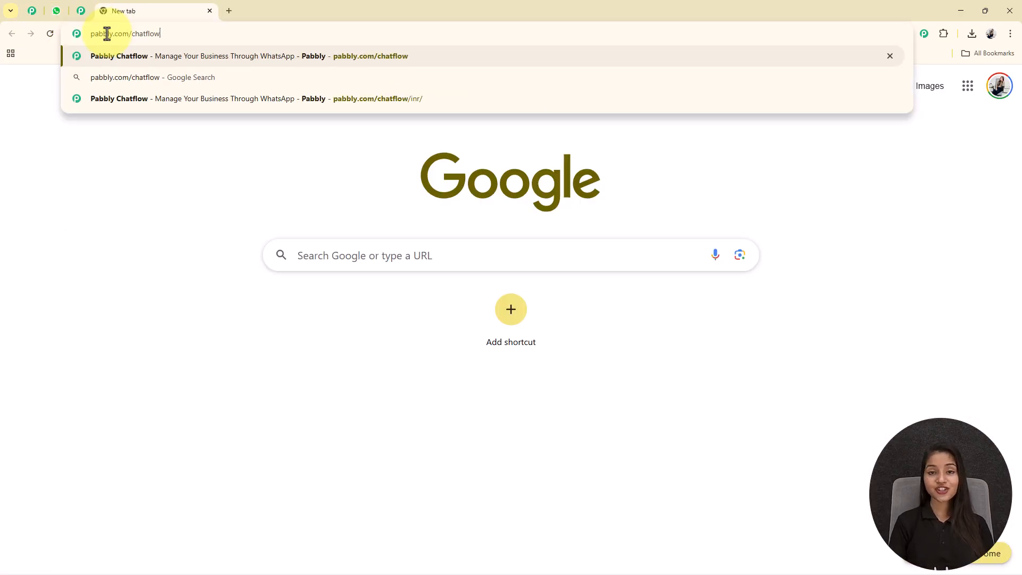
{"action": "key", "text": "Return"}
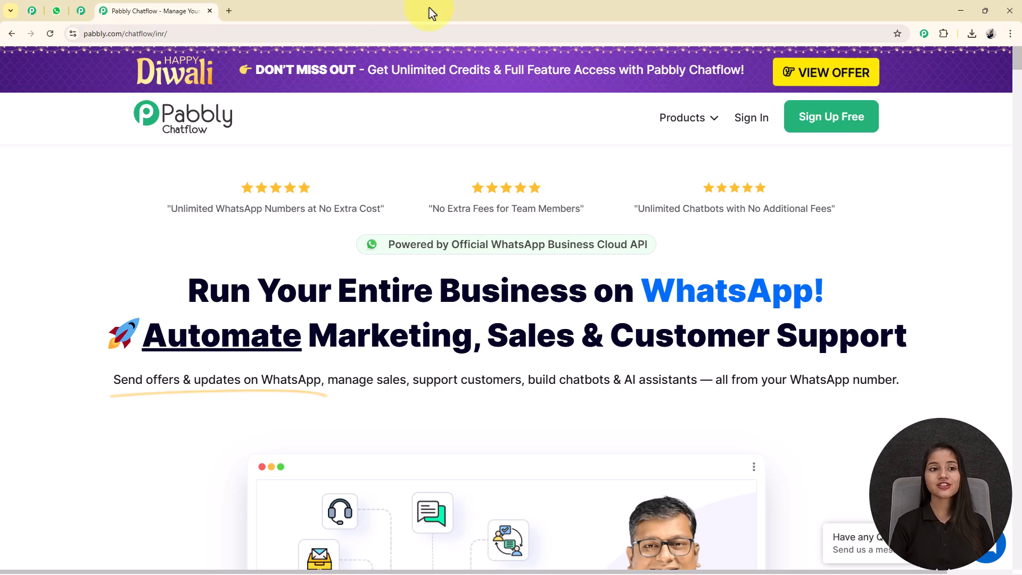
{"action": "scroll", "coordinate": [434, 272], "scroll_direction": "down", "scroll_amount": 5}
{"action": "scroll", "coordinate": [439, 282], "scroll_direction": "down", "scroll_amount": 4}
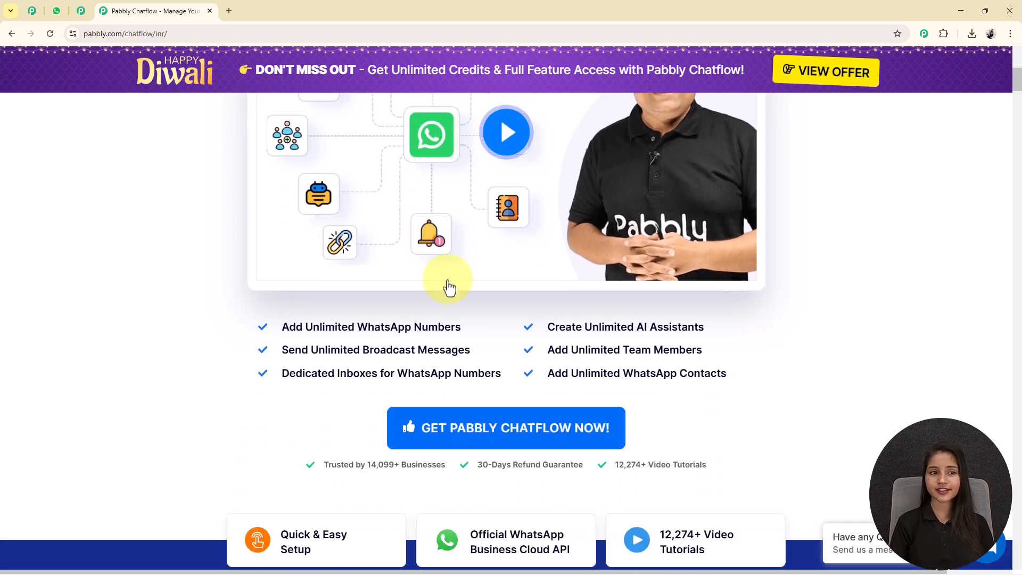
{"action": "scroll", "coordinate": [655, 277], "scroll_direction": "up", "scroll_amount": 10}
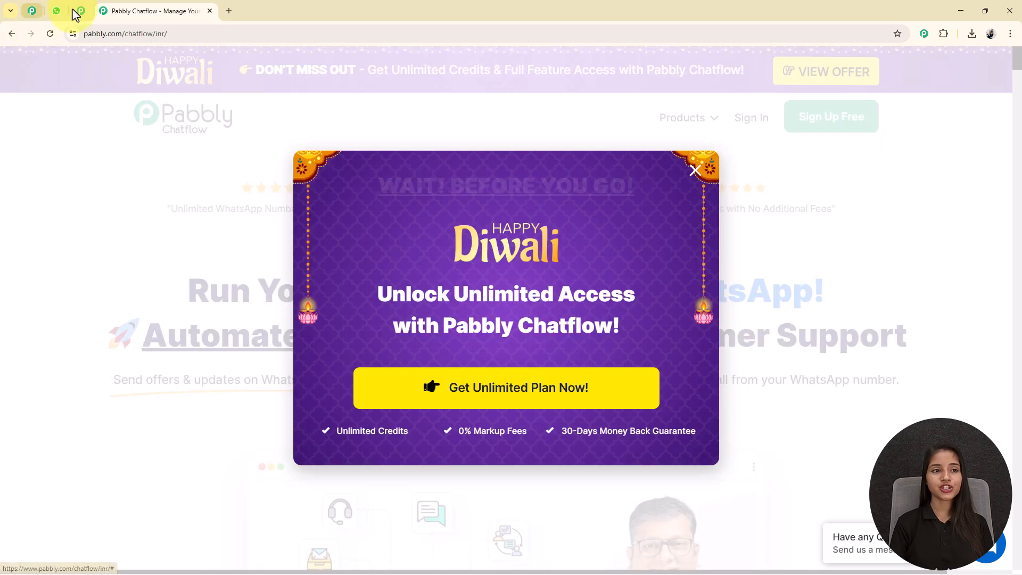
Look through the Pabbly Community page, including its benefits and the option to join
{"action": "left_click", "coordinate": [78, 12]}
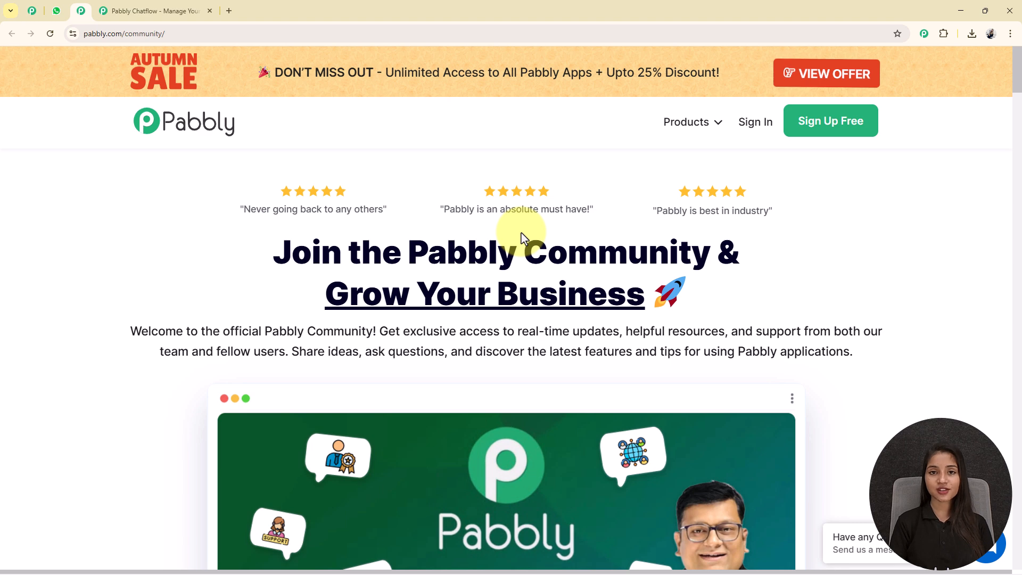
{"action": "scroll", "coordinate": [574, 269], "scroll_direction": "down", "scroll_amount": 6}
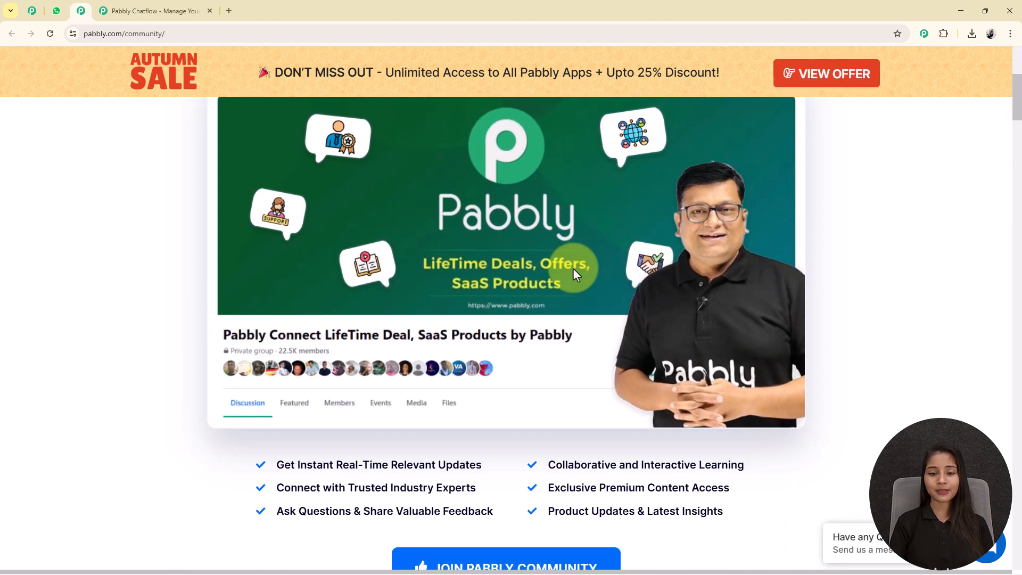
{"action": "scroll", "coordinate": [573, 268], "scroll_direction": "down", "scroll_amount": 8}
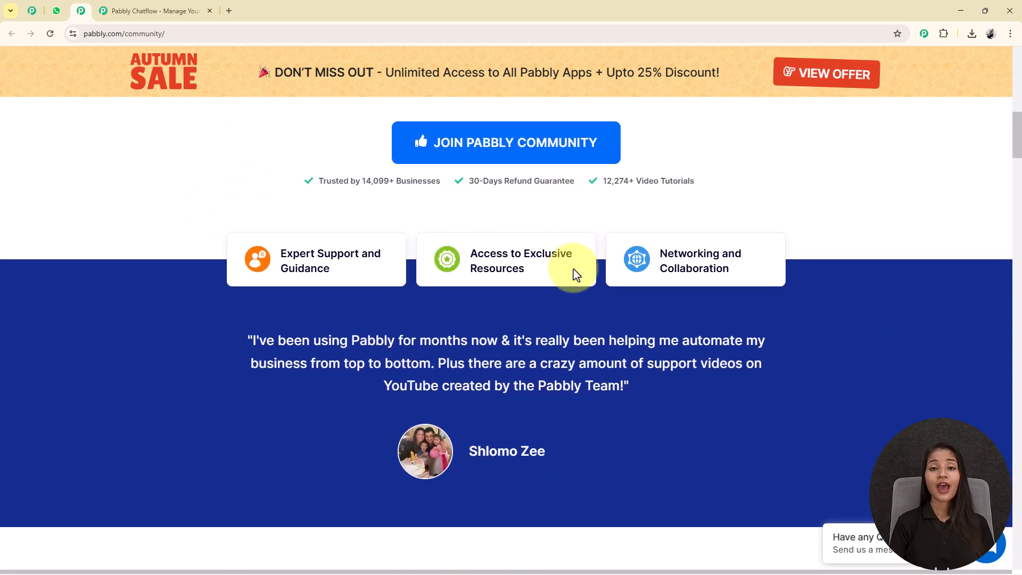
{"action": "scroll", "coordinate": [575, 274], "scroll_direction": "down", "scroll_amount": 7}
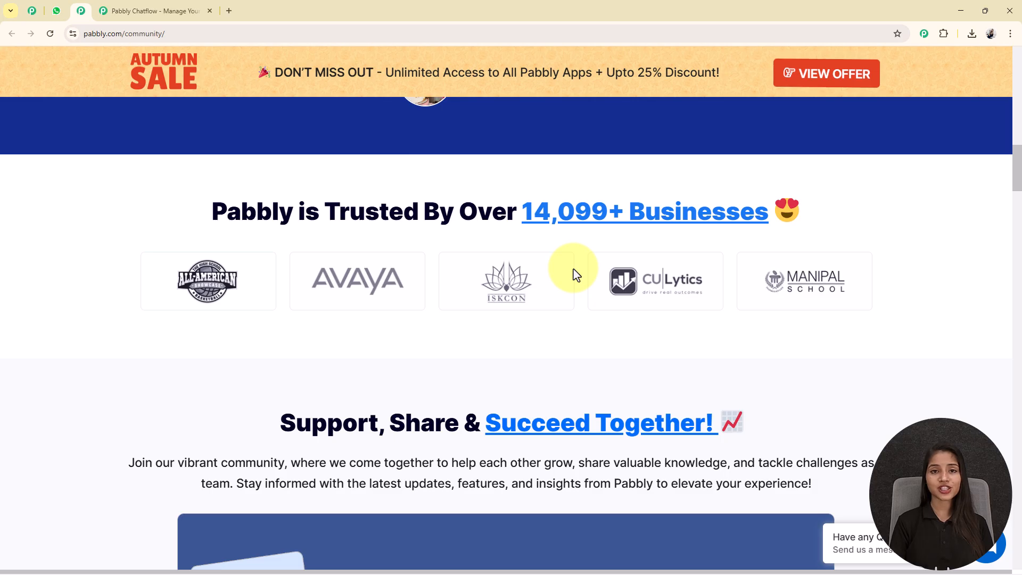
{"action": "scroll", "coordinate": [574, 274], "scroll_direction": "up", "scroll_amount": 11}
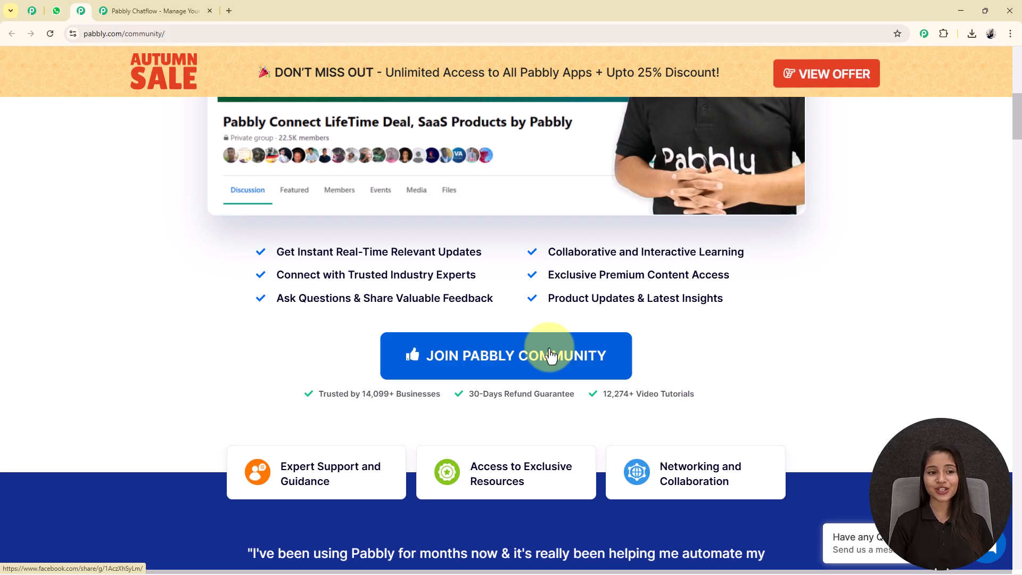
{"action": "scroll", "coordinate": [551, 355], "scroll_direction": "up", "scroll_amount": 2}
{"action": "scroll", "coordinate": [551, 355], "scroll_direction": "up", "scroll_amount": 6}
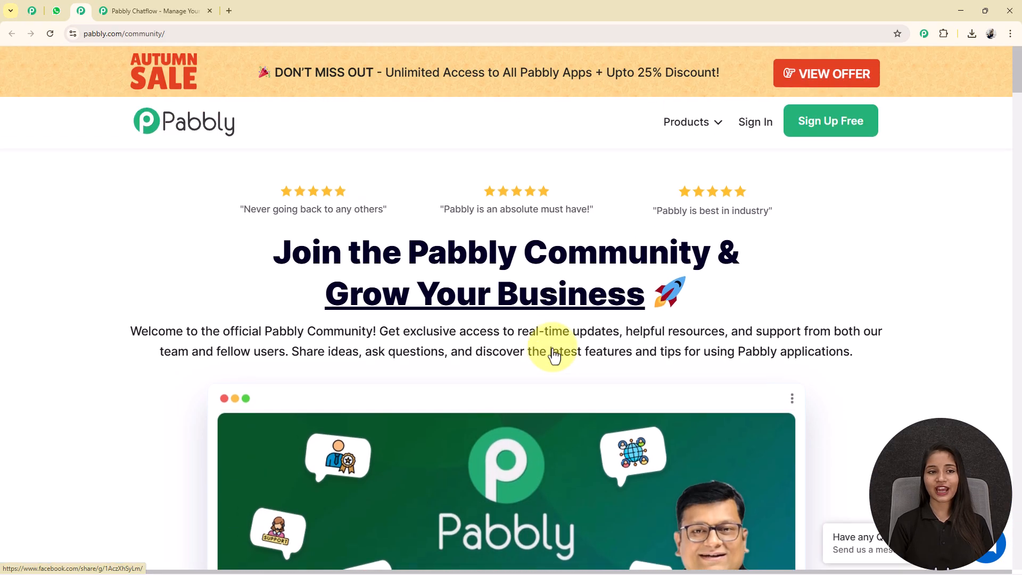
Return to the Chatflow landing page, dismiss the promotional pop-up, sign in, and access the Pabbly Chatflow app
{"action": "left_click", "coordinate": [135, 10]}
{"action": "left_click", "coordinate": [695, 170]}
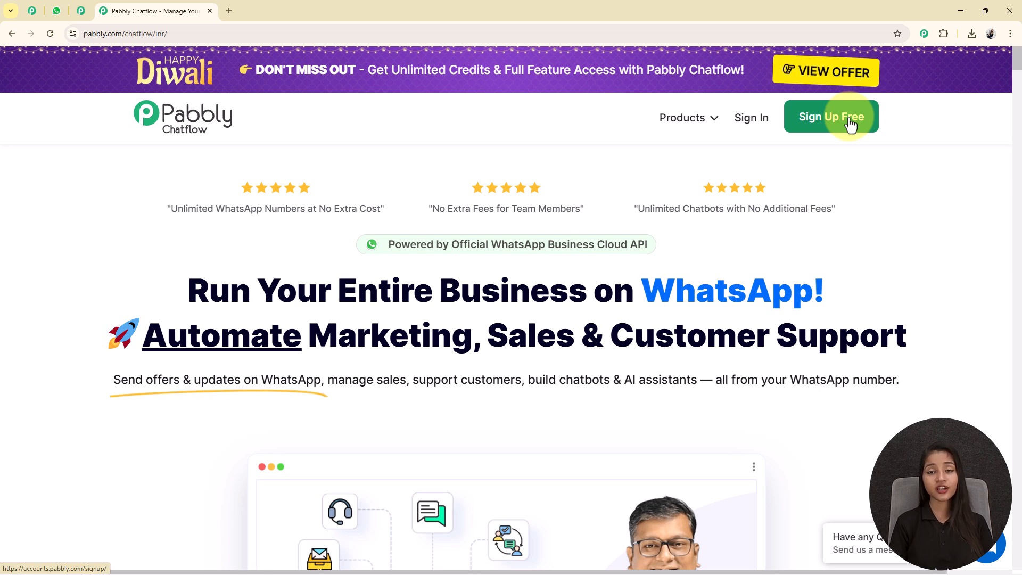
{"action": "left_click", "coordinate": [767, 122]}
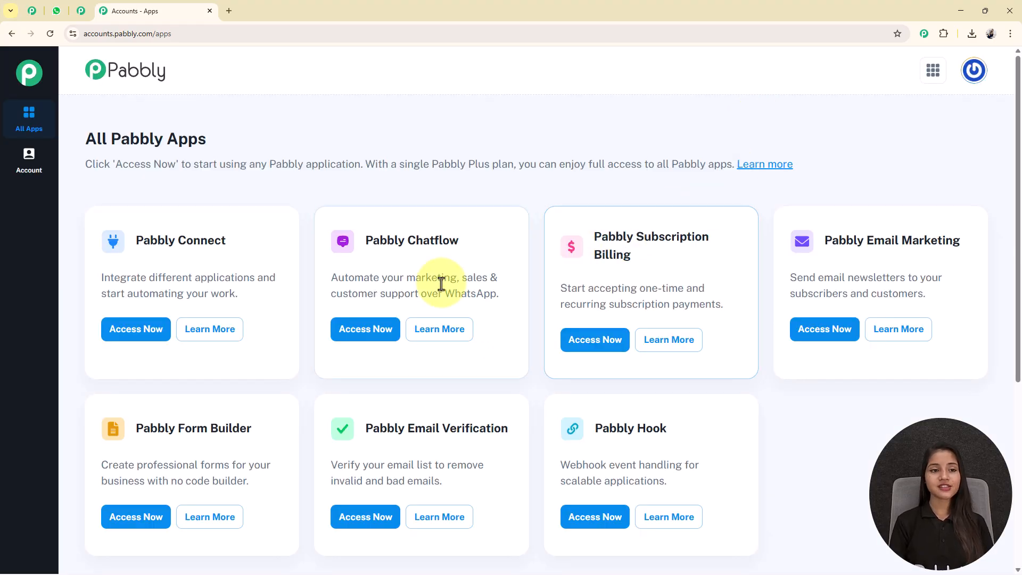
{"action": "left_click", "coordinate": [356, 334]}
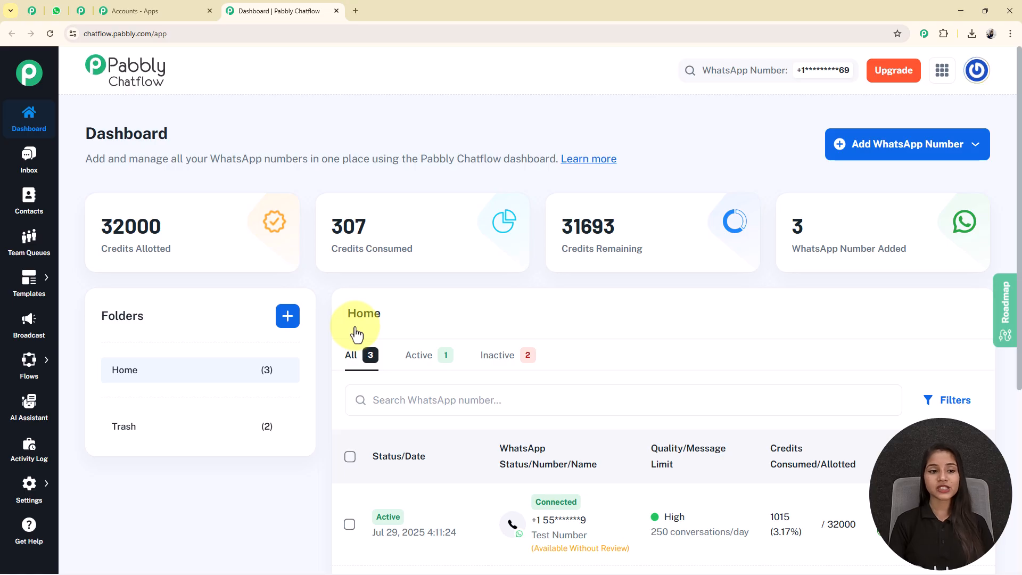
Examine the dashboard's figures for credits allotted, consumed and remaining, and for WhatsApp numbers added
{"action": "left_click_drag", "start_coordinate": [92, 261], "coordinate": [237, 249]}
{"action": "left_click_drag", "start_coordinate": [337, 249], "coordinate": [622, 248]}
{"action": "left_click_drag", "start_coordinate": [568, 254], "coordinate": [643, 250]}
{"action": "left_click_drag", "start_coordinate": [792, 228], "coordinate": [935, 251]}
{"action": "left_click", "coordinate": [655, 297]}
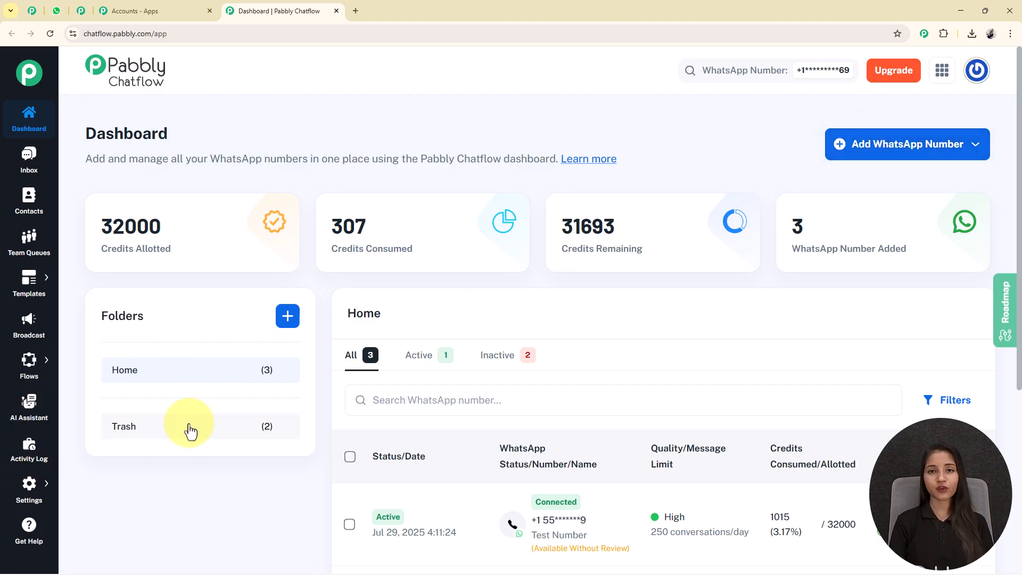
Inspect the Create Folder form without creating a folder, and look over the dashboard's list of WhatsApp numbers
{"action": "left_click", "coordinate": [286, 315]}
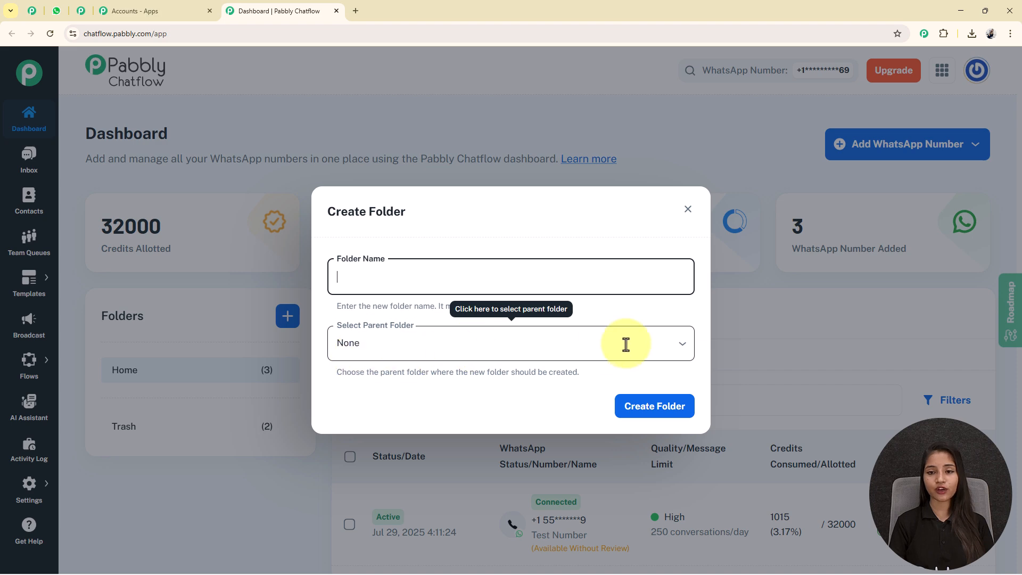
{"action": "left_click", "coordinate": [683, 211]}
{"action": "scroll", "coordinate": [719, 432], "scroll_direction": "down", "scroll_amount": 2}
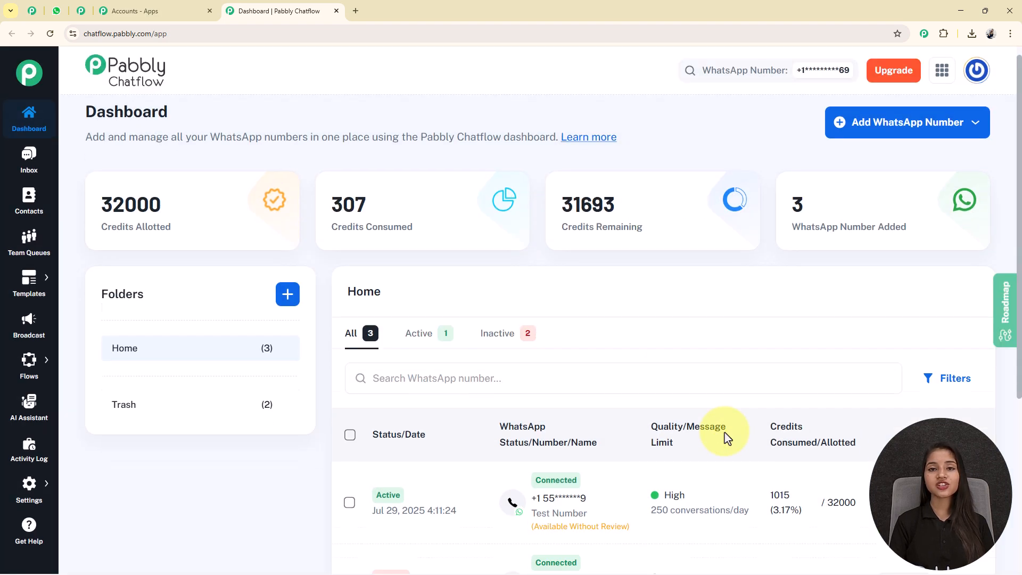
{"action": "mouse_move", "coordinate": [727, 438]}
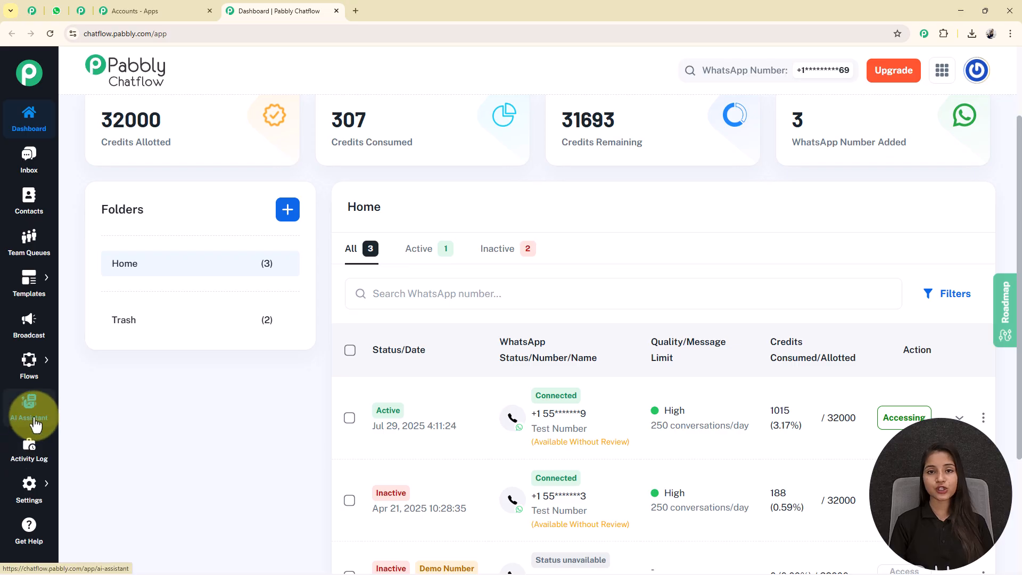
{"action": "mouse_move", "coordinate": [47, 298]}
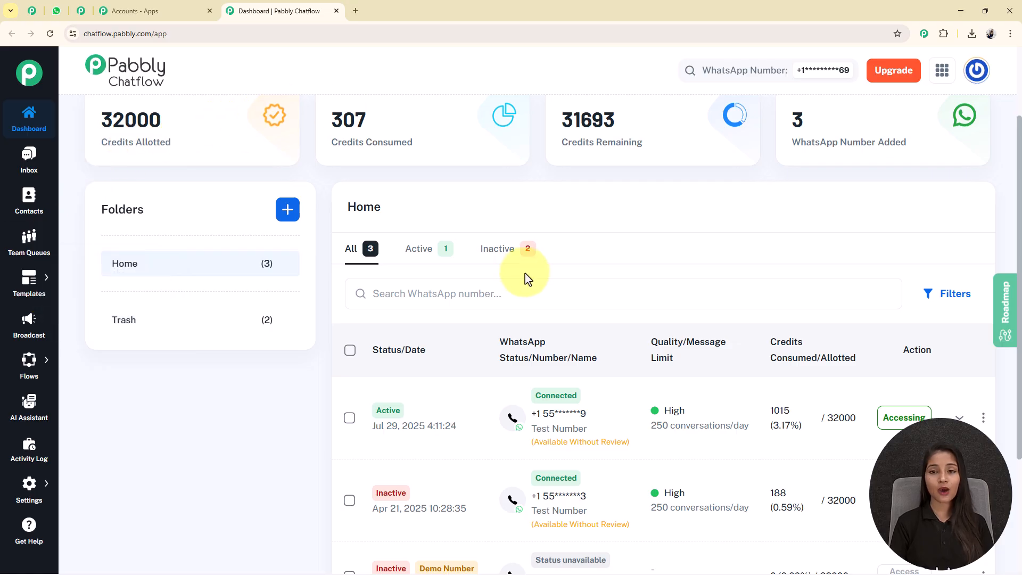
{"action": "scroll", "coordinate": [410, 309], "scroll_direction": "up", "scroll_amount": 2}
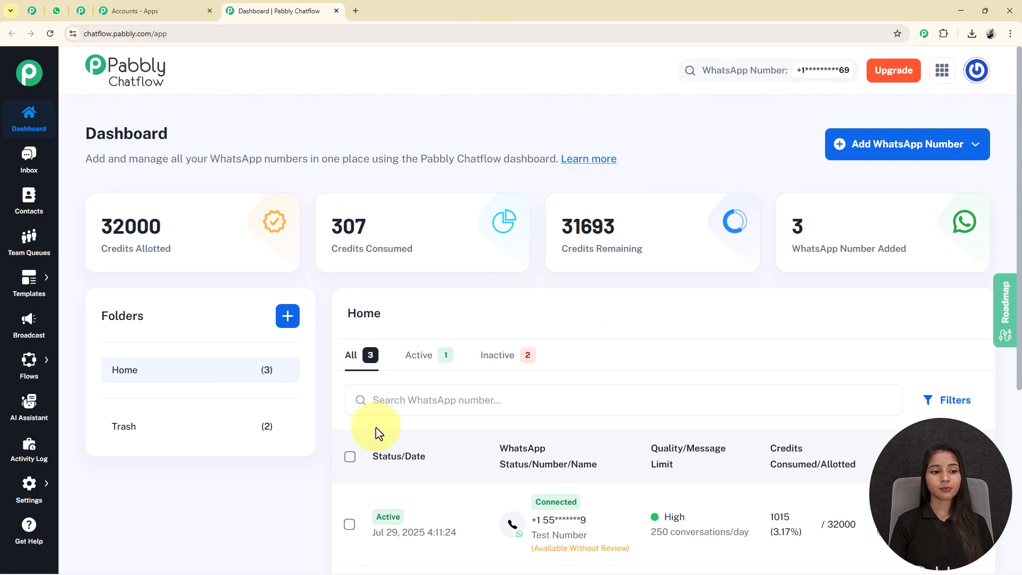
Open the Flow Builder page and look over the list of active flows
{"action": "mouse_move", "coordinate": [28, 372]}
{"action": "left_click", "coordinate": [91, 362]}
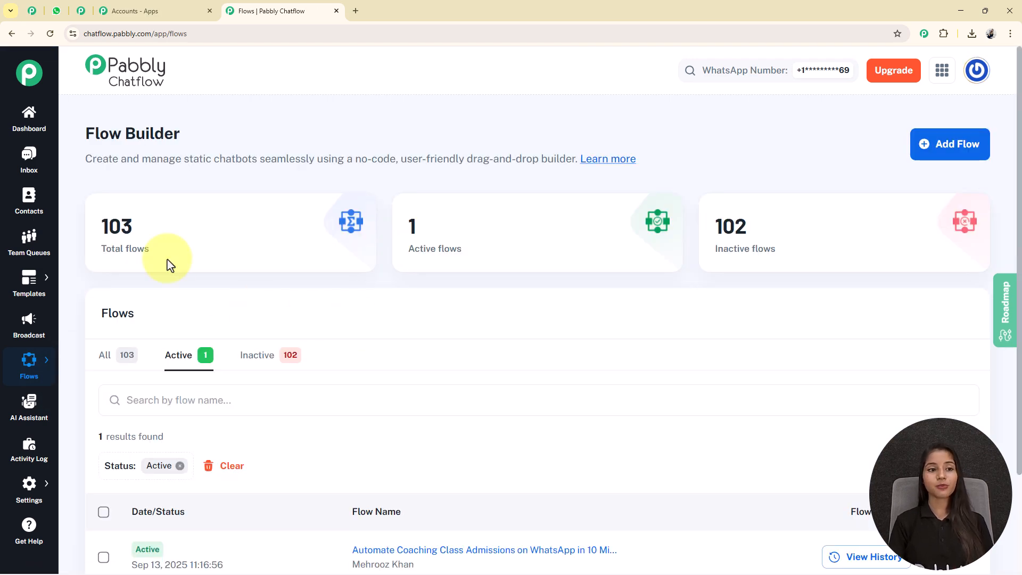
{"action": "left_click_drag", "start_coordinate": [85, 134], "coordinate": [258, 132]}
{"action": "left_click", "coordinate": [259, 133]}
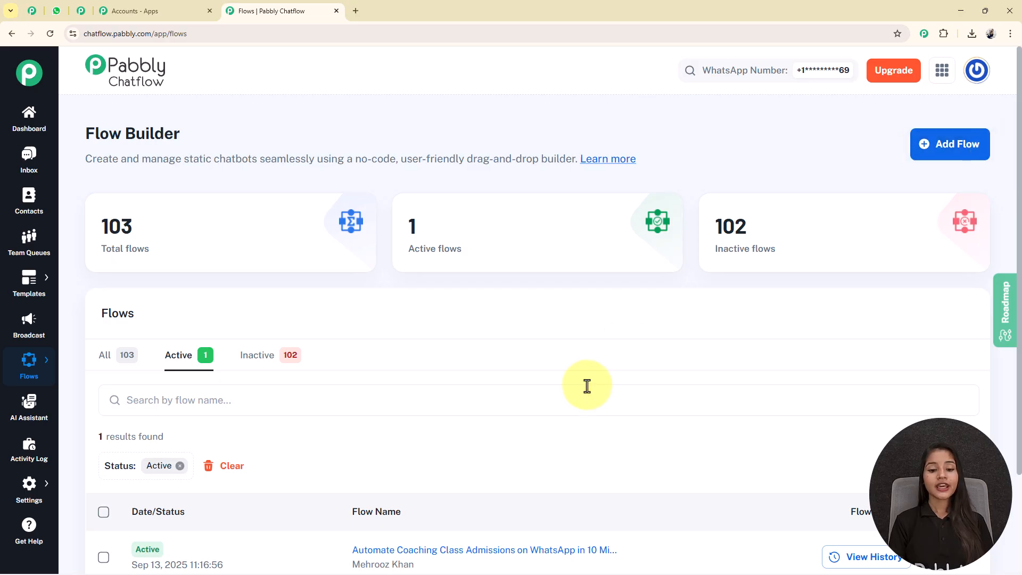
{"action": "scroll", "coordinate": [586, 391], "scroll_direction": "down", "scroll_amount": 2}
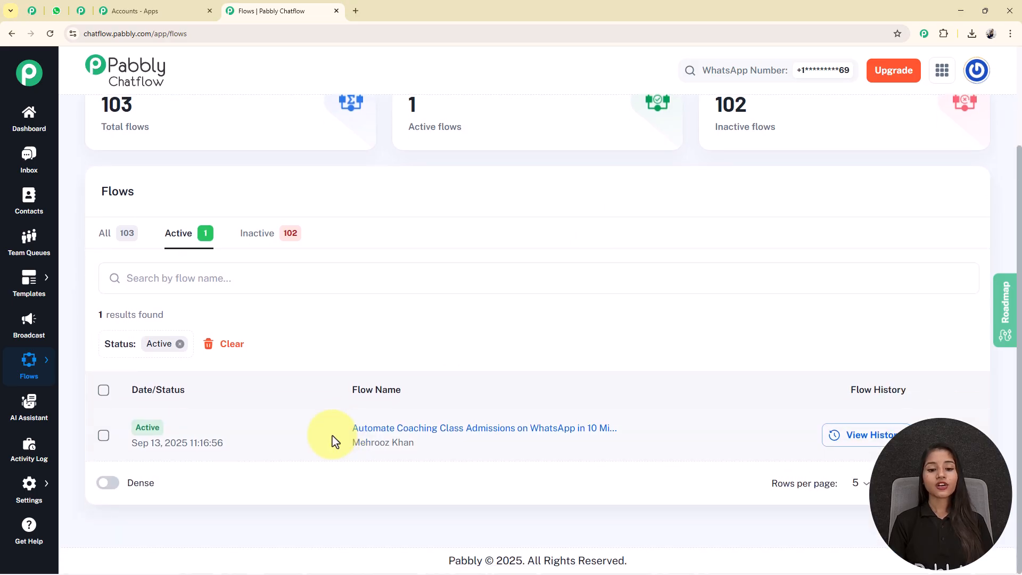
Open the active flow "Automate Coaching Class Admissions on WhatsApp in 10 Minutes" and look over its connected nodes
{"action": "left_click", "coordinate": [439, 439]}
{"action": "scroll", "coordinate": [312, 368], "scroll_direction": "down", "scroll_amount": 2}
{"action": "scroll", "coordinate": [426, 381], "scroll_direction": "up", "scroll_amount": 2}
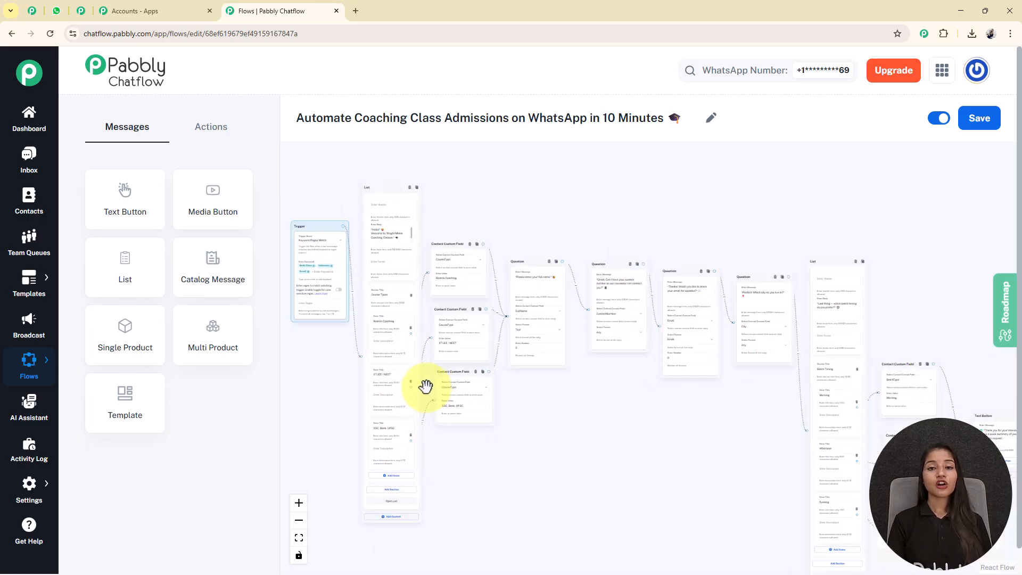
{"action": "scroll", "coordinate": [426, 382], "scroll_direction": "up", "scroll_amount": 1}
{"action": "scroll", "coordinate": [422, 326], "scroll_direction": "up", "scroll_amount": 1}
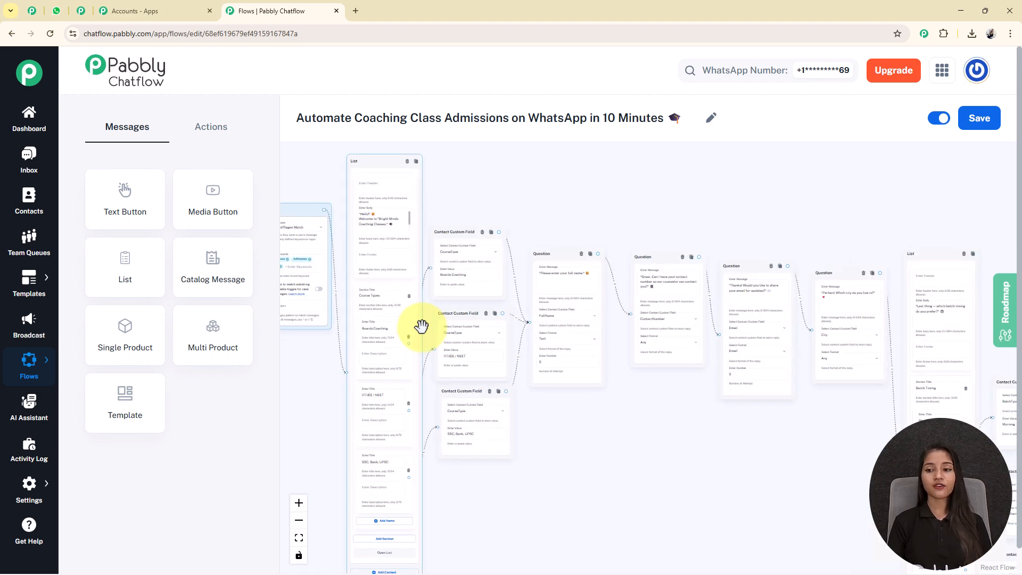
{"action": "scroll", "coordinate": [422, 325], "scroll_direction": "down", "scroll_amount": 2}
{"action": "scroll", "coordinate": [286, 293], "scroll_direction": "up", "scroll_amount": 2}
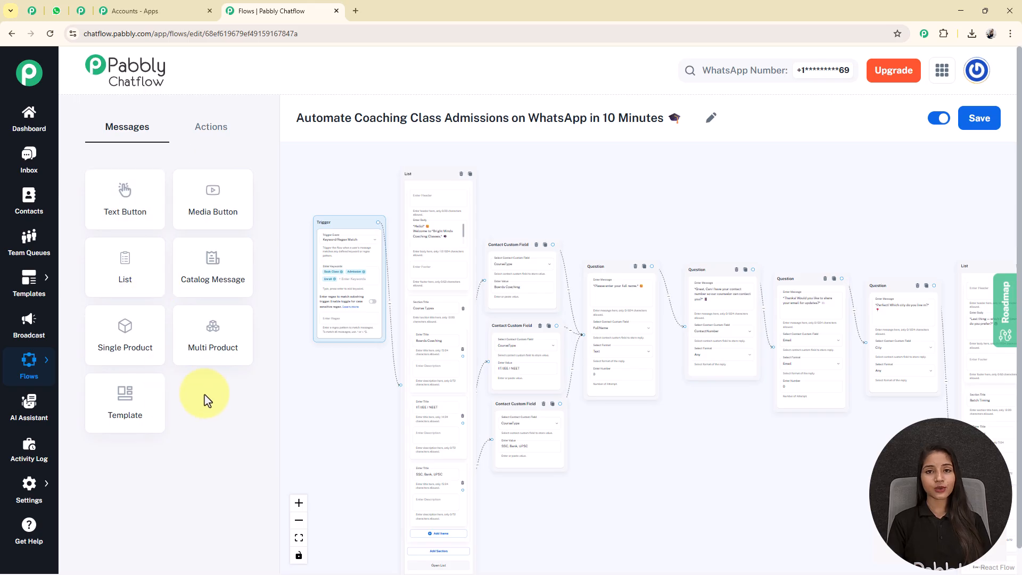
Review the available action and message node types, and save the flow
{"action": "left_click", "coordinate": [202, 133]}
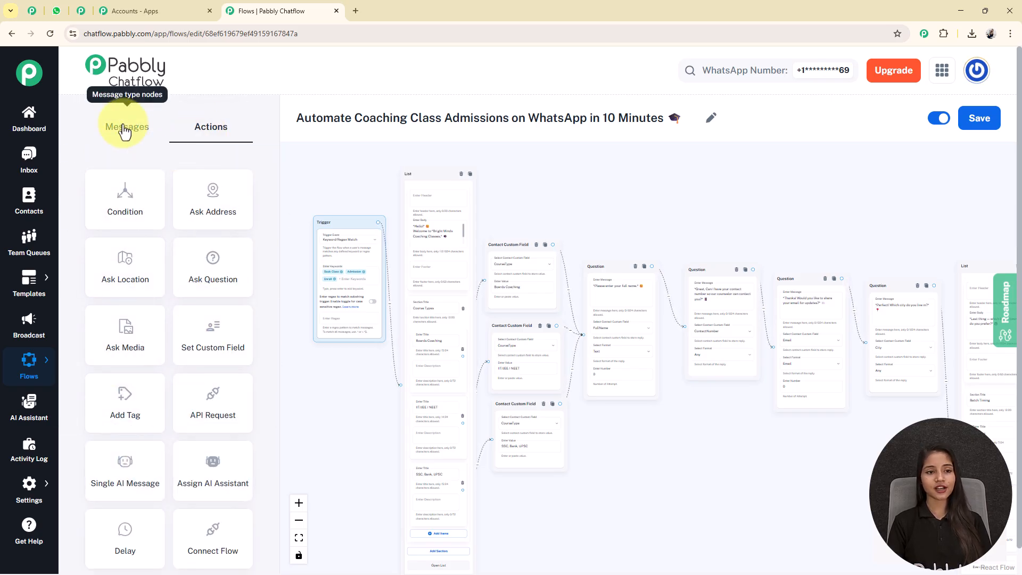
{"action": "left_click", "coordinate": [148, 139]}
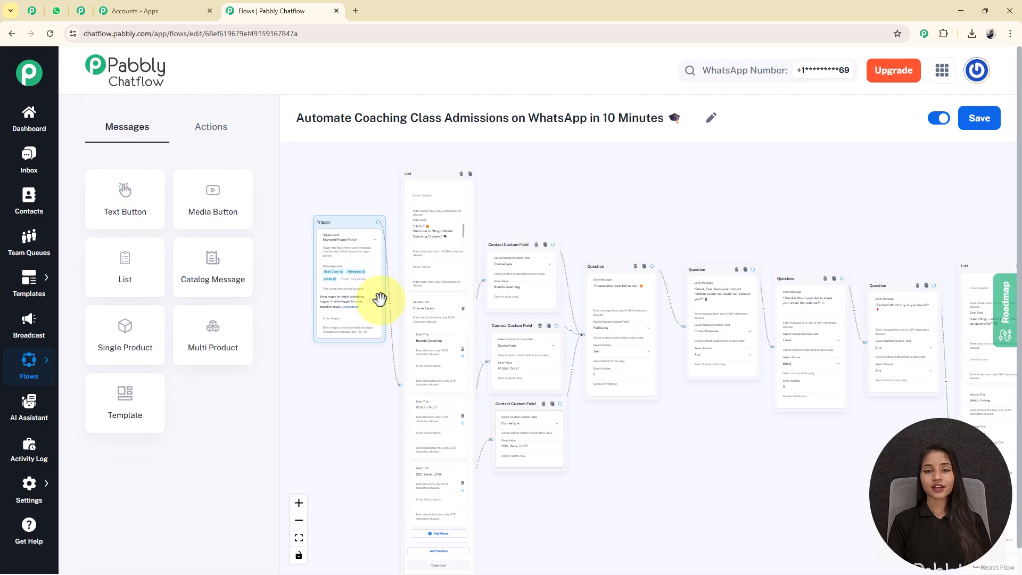
{"action": "left_click_drag", "start_coordinate": [357, 380], "coordinate": [386, 333]}
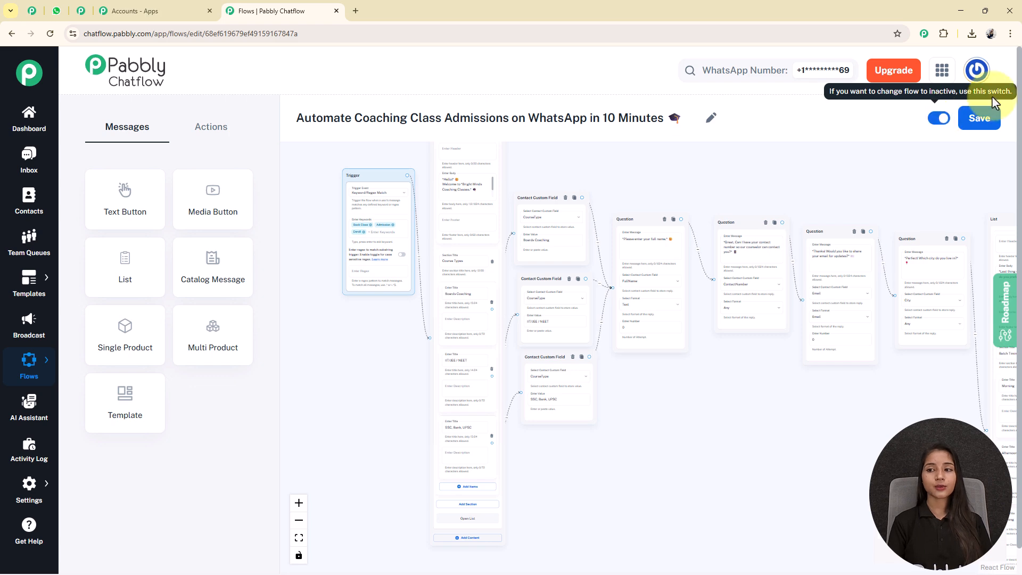
{"action": "left_click", "coordinate": [980, 119]}
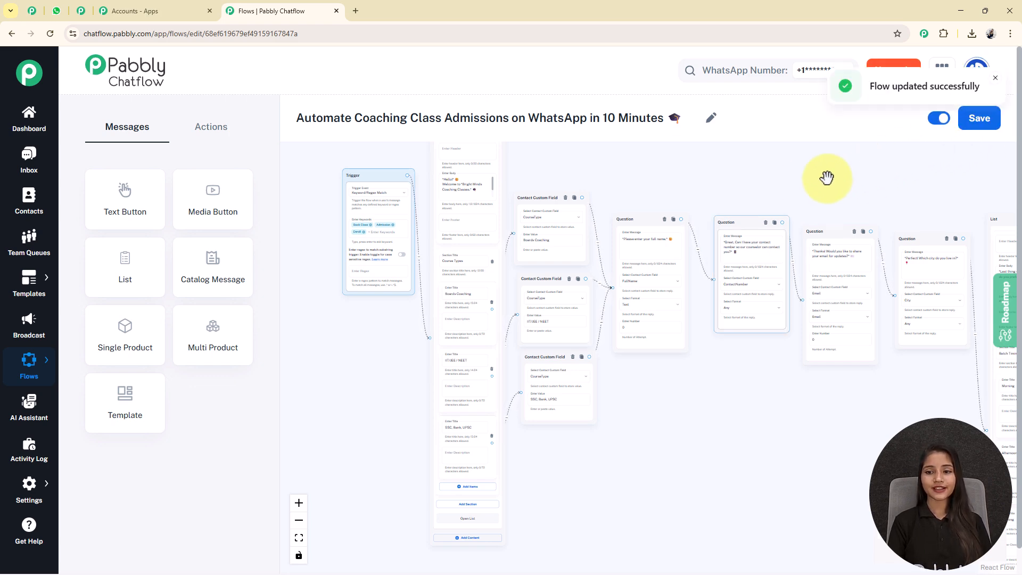
Examine the Trigger node and its available trigger events, keeping Keyword/Regex Match selected
{"action": "scroll", "coordinate": [833, 176], "scroll_direction": "down", "scroll_amount": 1}
{"action": "scroll", "coordinate": [600, 365], "scroll_direction": "up", "scroll_amount": 5}
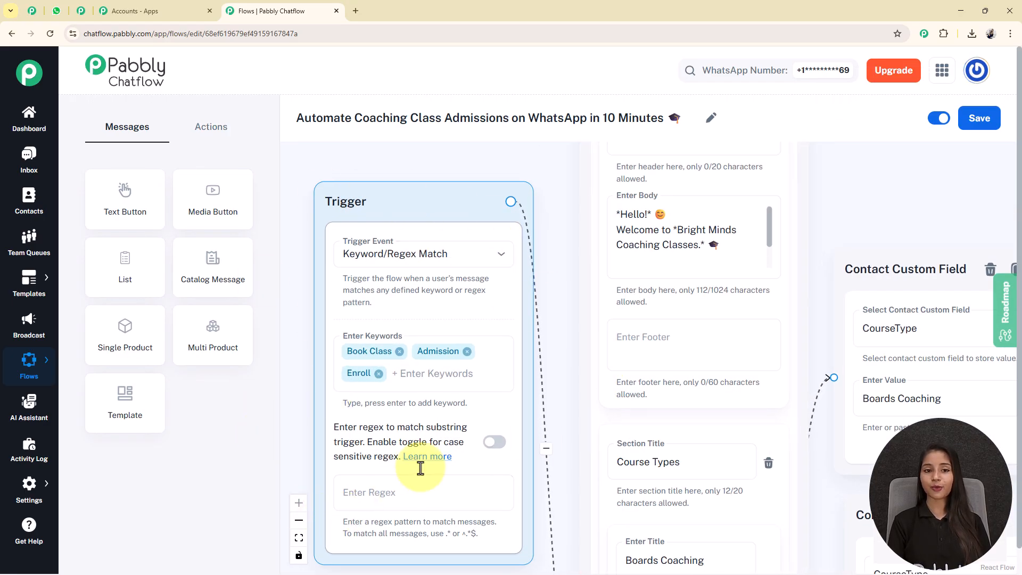
{"action": "left_click_drag", "start_coordinate": [546, 259], "coordinate": [541, 226]}
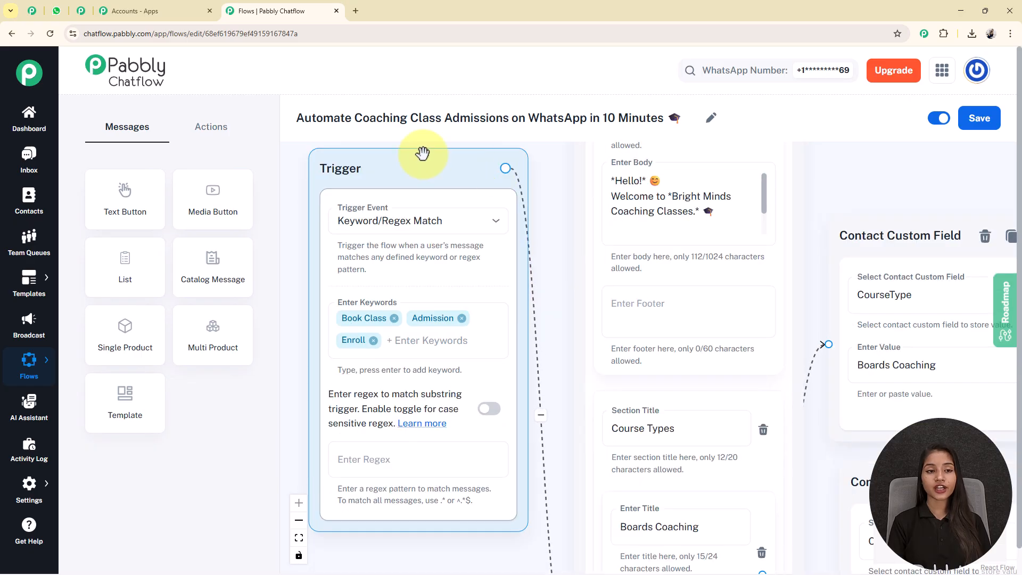
{"action": "left_click", "coordinate": [436, 223]}
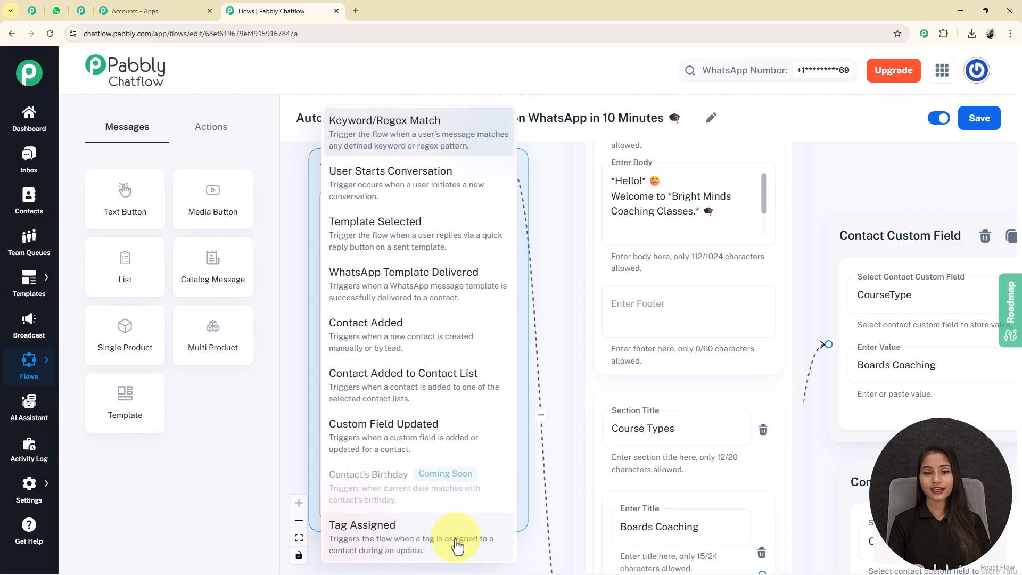
{"action": "left_click", "coordinate": [548, 168]}
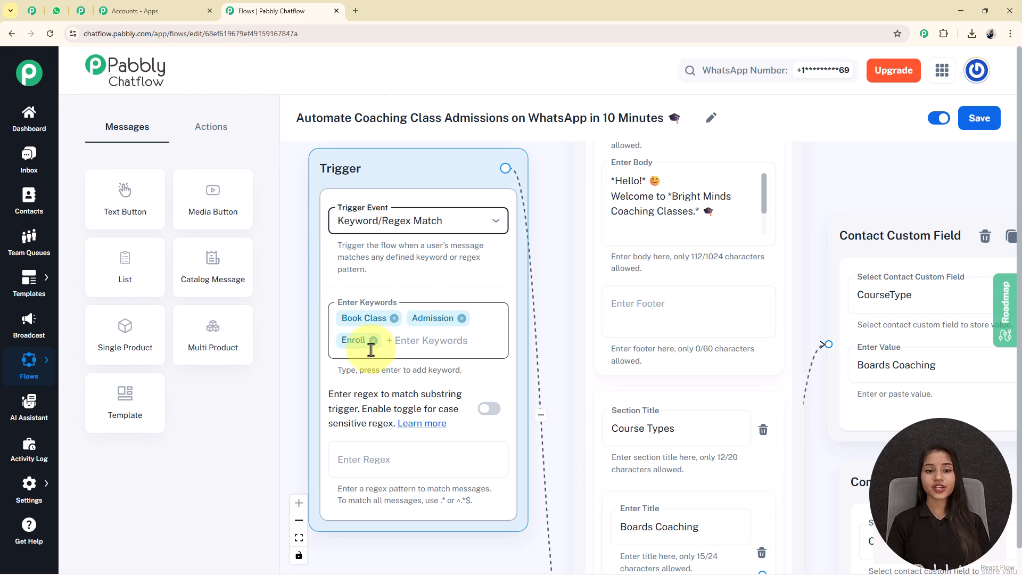
Try the case-sensitive regex switch in the Trigger node, leave it off, and add the keyword "Coaching"
{"action": "left_click", "coordinate": [482, 417]}
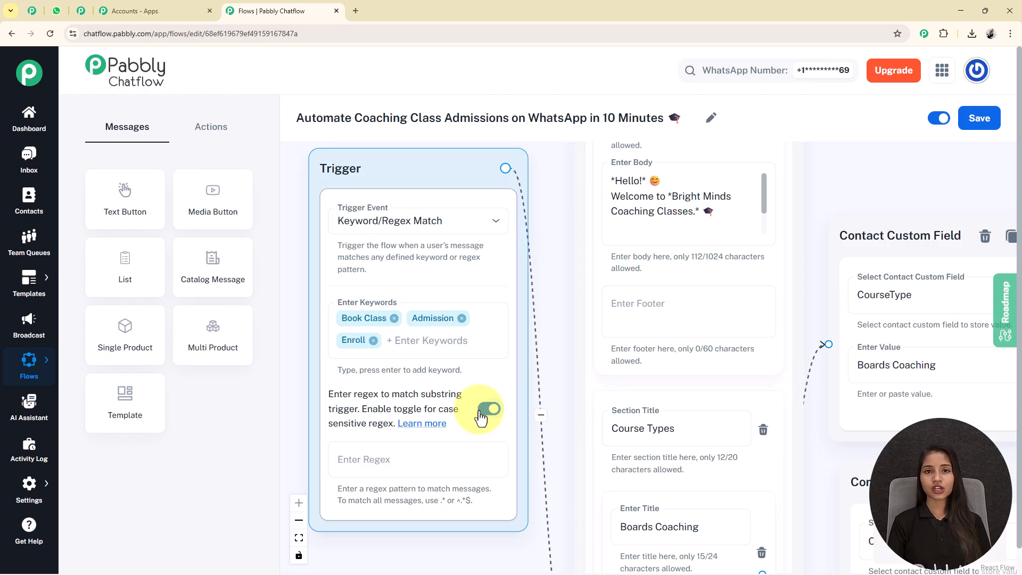
{"action": "left_click", "coordinate": [482, 416]}
{"action": "left_click", "coordinate": [401, 345]}
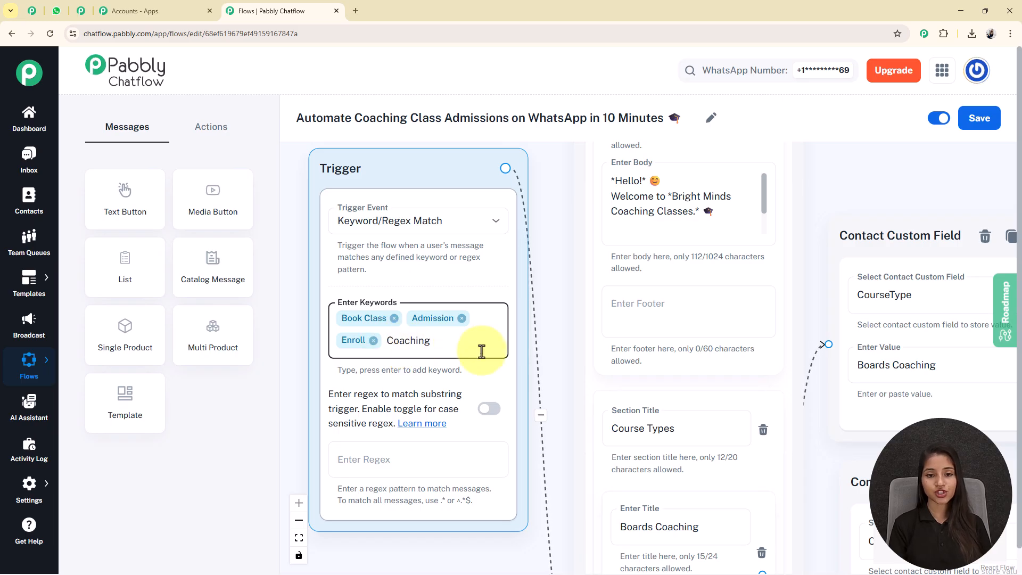
{"action": "key", "text": "Return"}
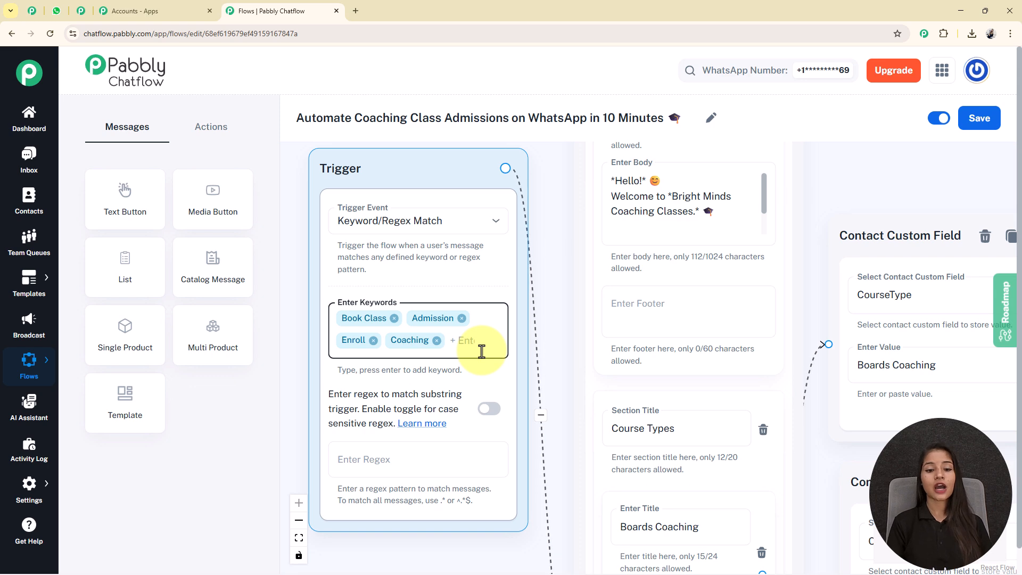
Examine the welcome message in the body of the List node that follows the trigger
{"action": "scroll", "coordinate": [362, 332], "scroll_direction": "down", "scroll_amount": 5}
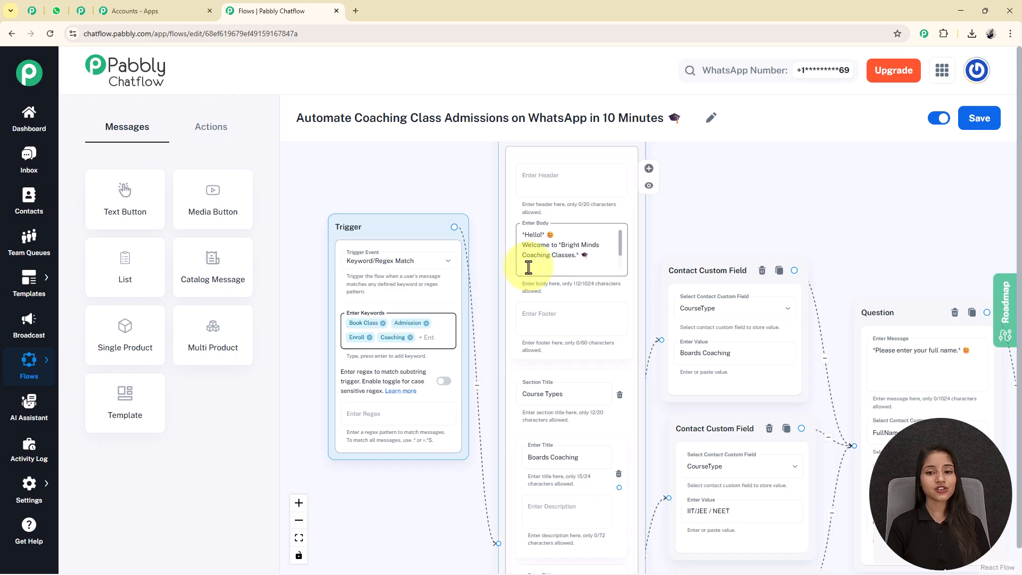
{"action": "left_click", "coordinate": [554, 258]}
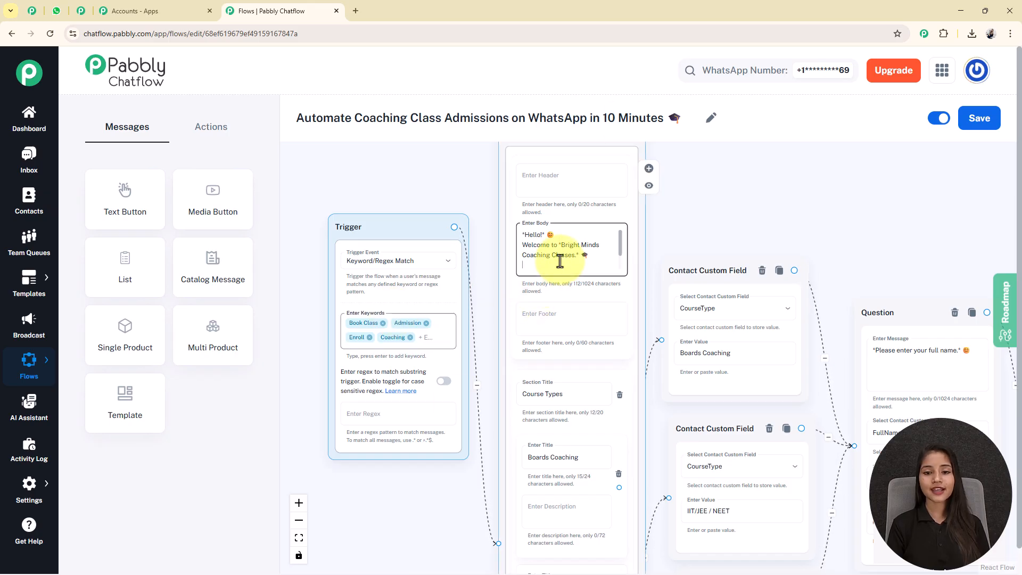
{"action": "scroll", "coordinate": [554, 257], "scroll_direction": "up", "scroll_amount": 3}
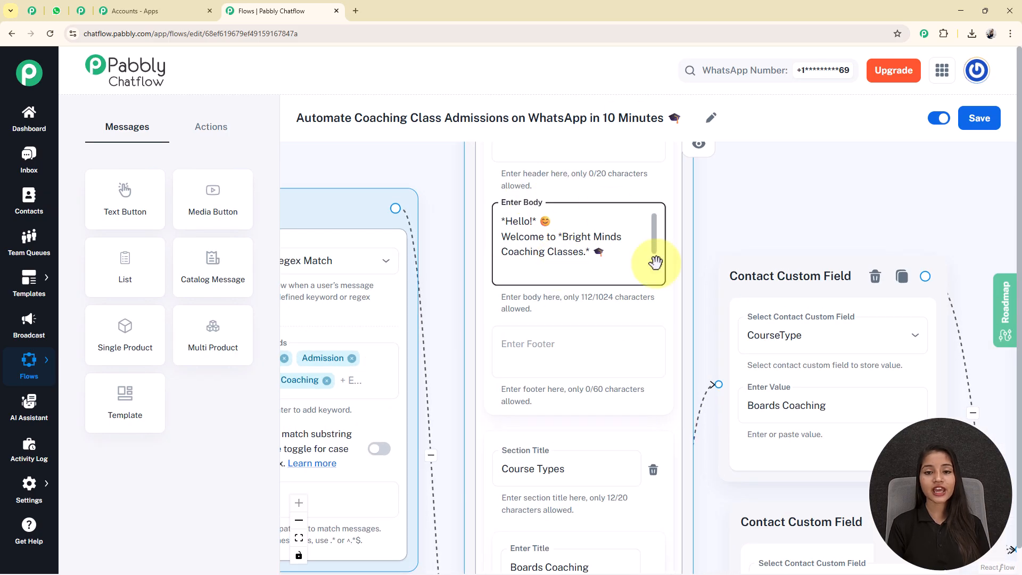
{"action": "scroll", "coordinate": [541, 266], "scroll_direction": "down", "scroll_amount": 8}
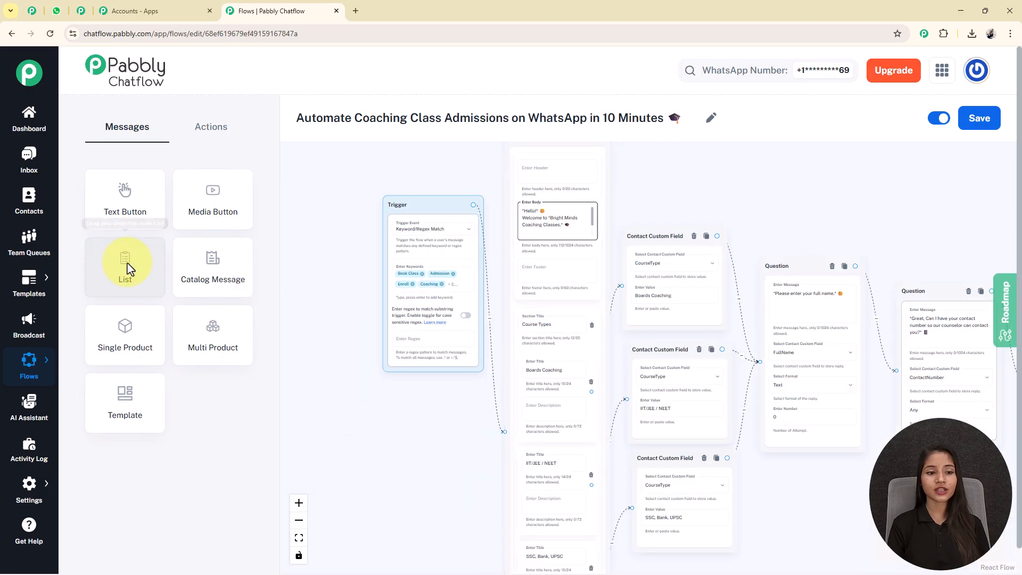
Place a trial List node on the canvas near the trigger and delete it
{"action": "left_click_drag", "start_coordinate": [126, 266], "coordinate": [427, 247]}
{"action": "left_click", "coordinate": [477, 182]}
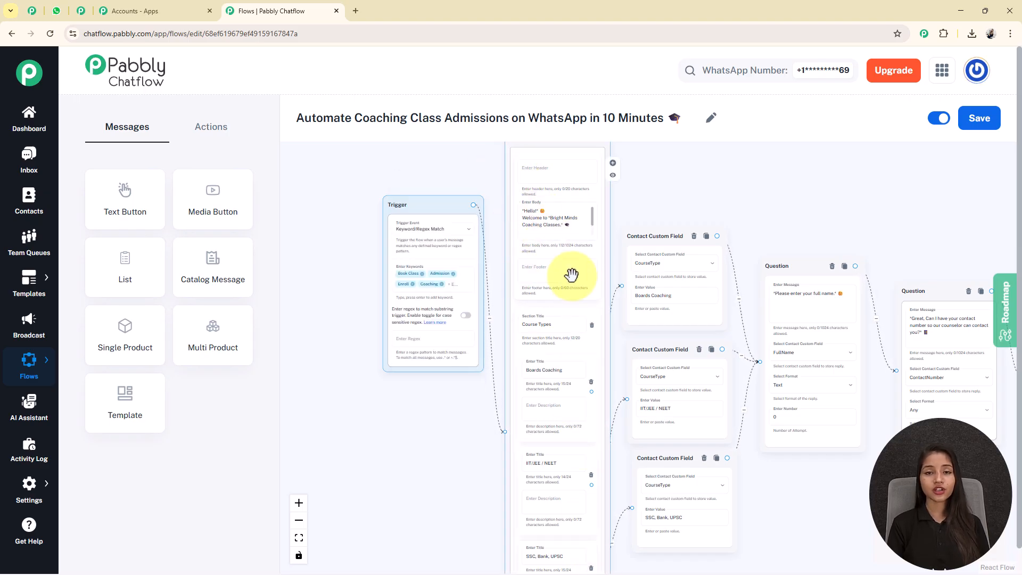
Read the rest of the existing List node's body message and review its Course Types section items
{"action": "left_click", "coordinate": [568, 236]}
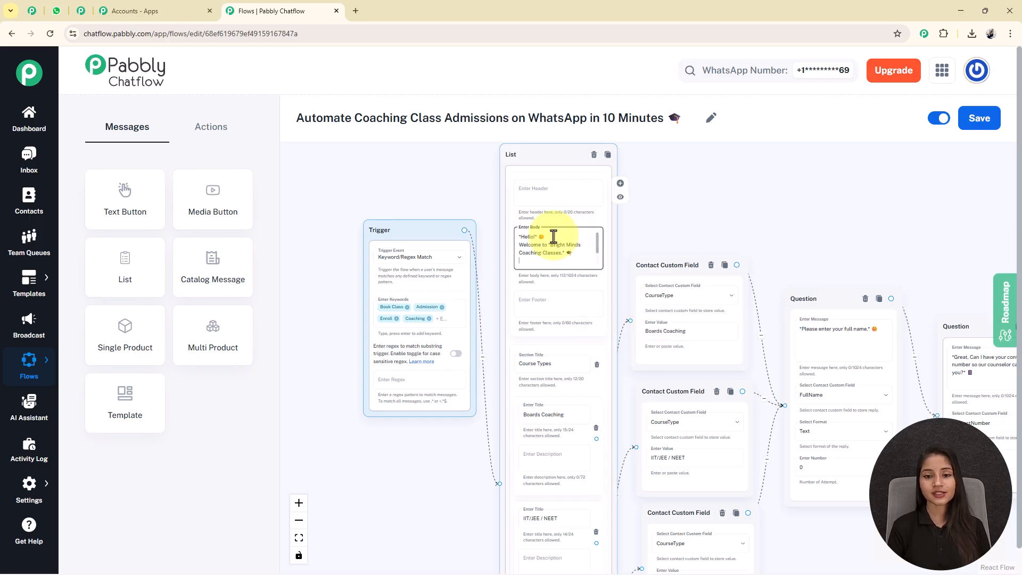
{"action": "scroll", "coordinate": [551, 255], "scroll_direction": "up", "scroll_amount": 3}
{"action": "left_click", "coordinate": [527, 251]}
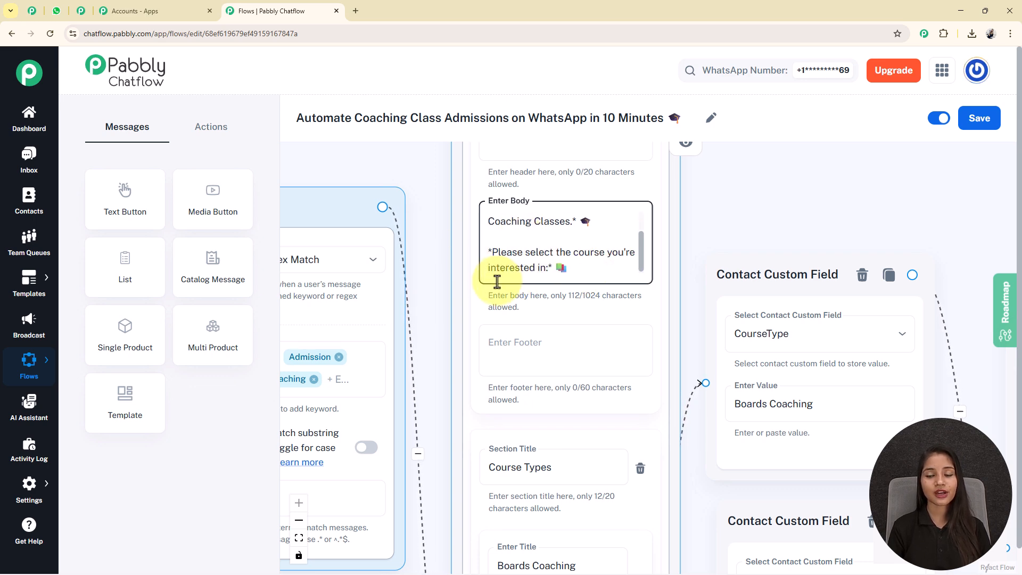
{"action": "scroll", "coordinate": [610, 282], "scroll_direction": "down", "scroll_amount": 3}
{"action": "left_click_drag", "start_coordinate": [471, 341], "coordinate": [413, 153]}
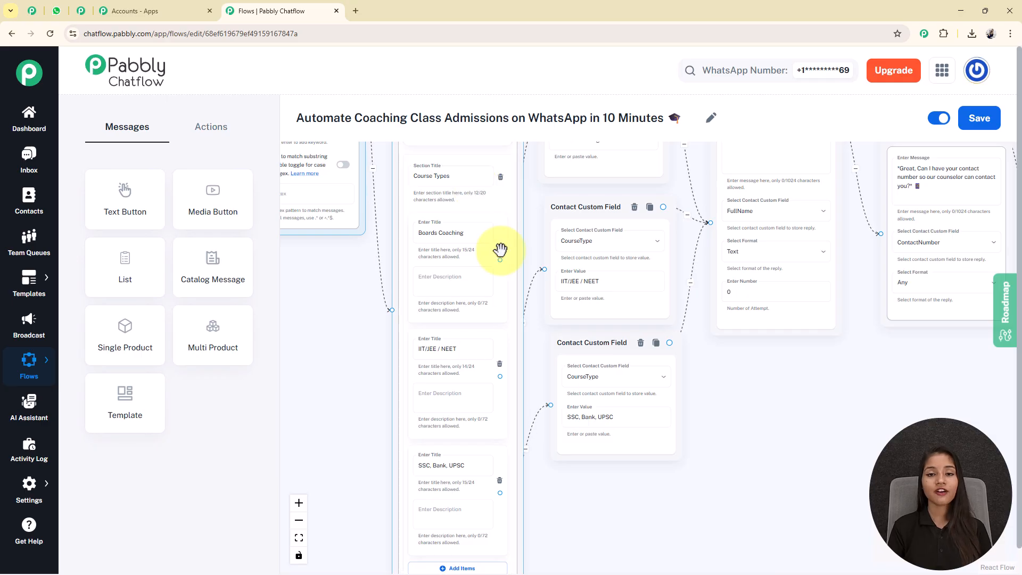
{"action": "left_click_drag", "start_coordinate": [544, 531], "coordinate": [559, 573]}
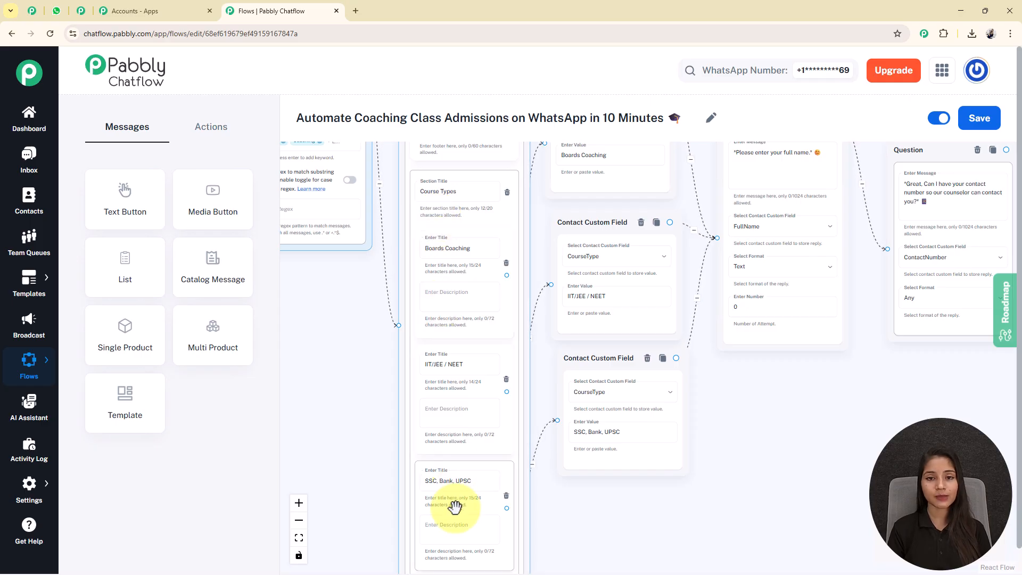
Inspect the custom field choices in the Boards Coaching node, keeping CourseType, and save the flow
{"action": "left_click_drag", "start_coordinate": [719, 460], "coordinate": [606, 472]}
{"action": "scroll", "coordinate": [545, 341], "scroll_direction": "down", "scroll_amount": 2}
{"action": "scroll", "coordinate": [545, 341], "scroll_direction": "down", "scroll_amount": 1}
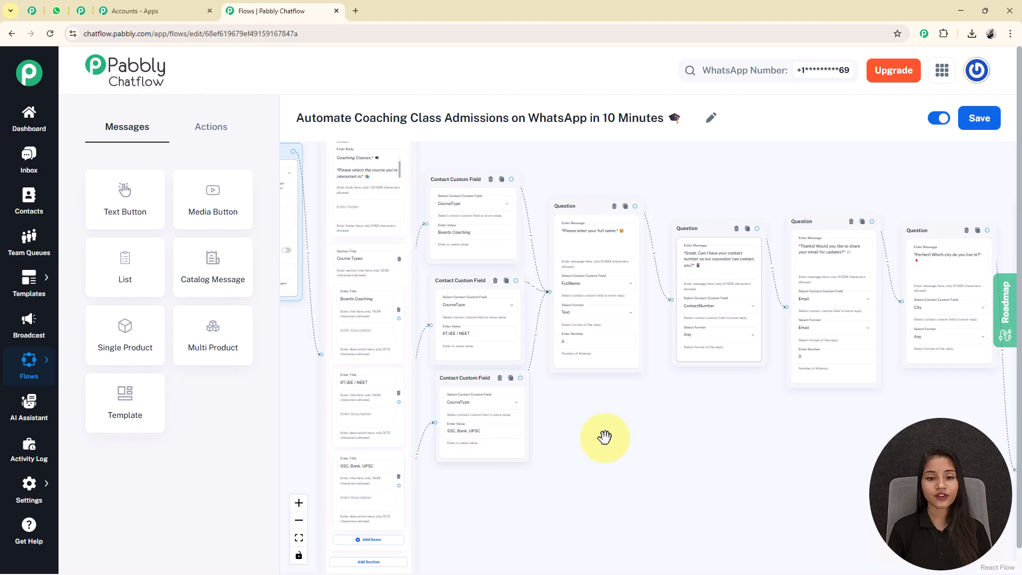
{"action": "left_click_drag", "start_coordinate": [604, 437], "coordinate": [570, 440]}
{"action": "left_click", "coordinate": [442, 213]}
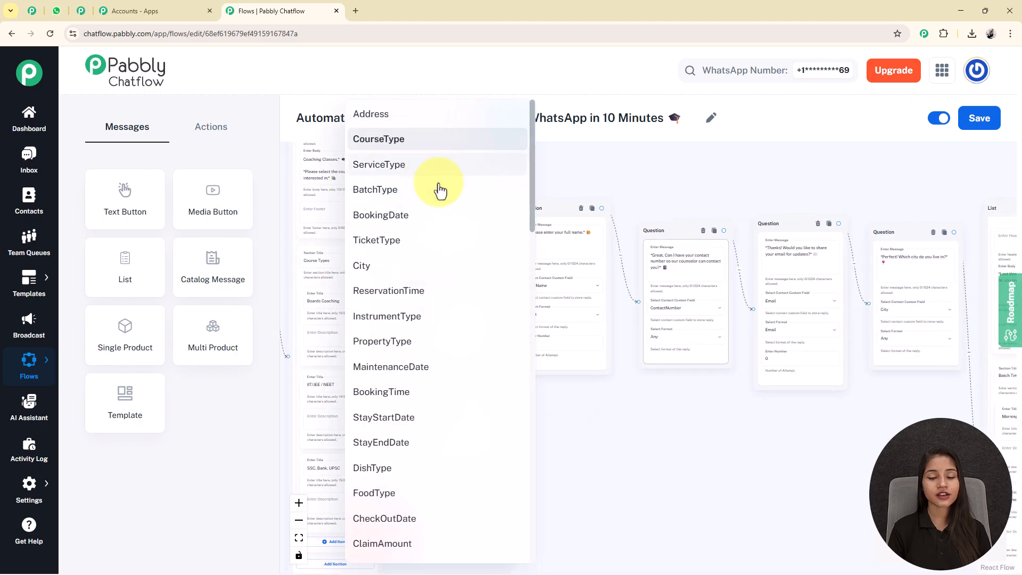
{"action": "left_click", "coordinate": [577, 404]}
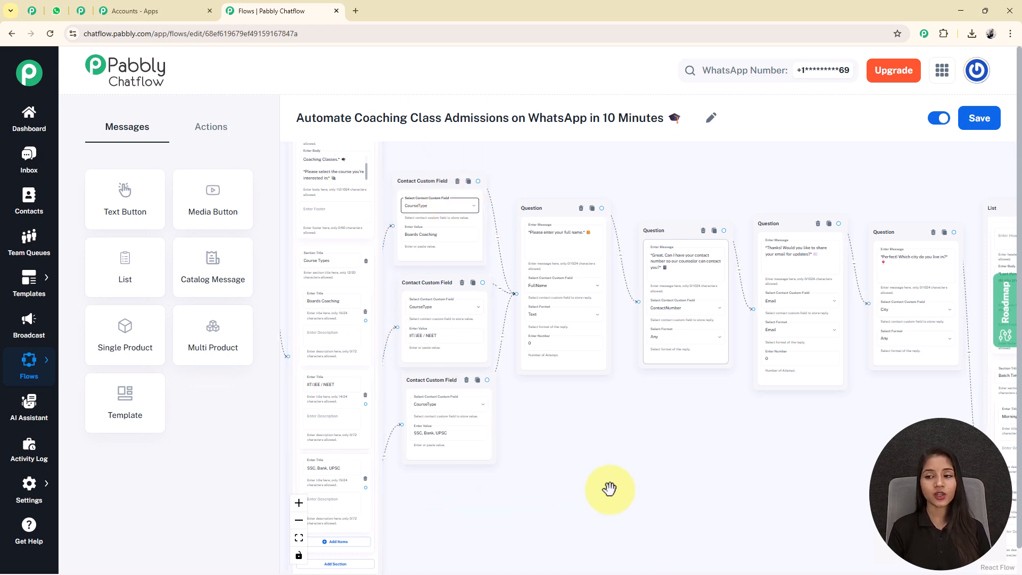
{"action": "left_click", "coordinate": [979, 124]}
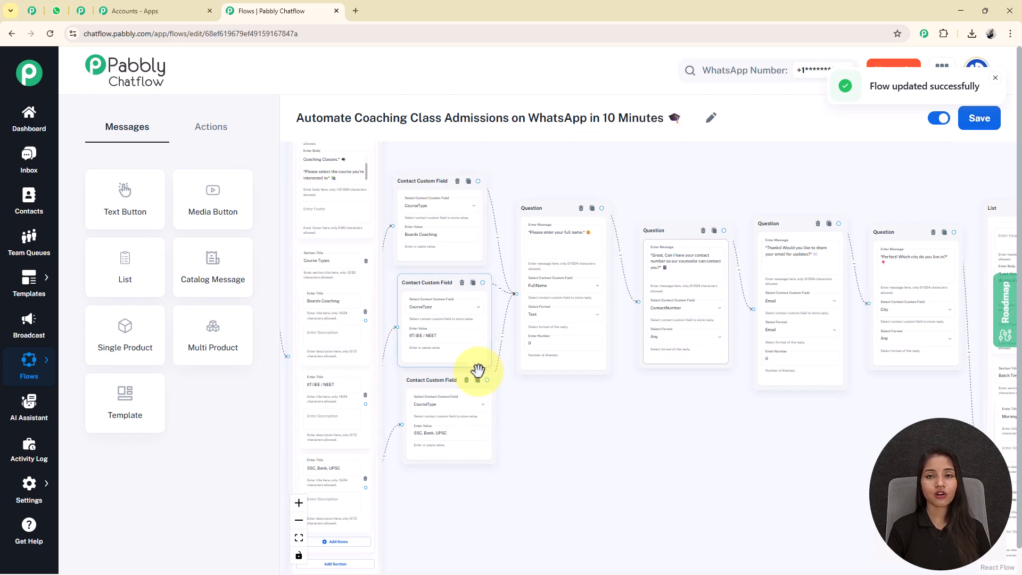
Place a trial Set Custom Field node on the canvas, view its custom field choices, and delete the node
{"action": "left_click", "coordinate": [203, 135]}
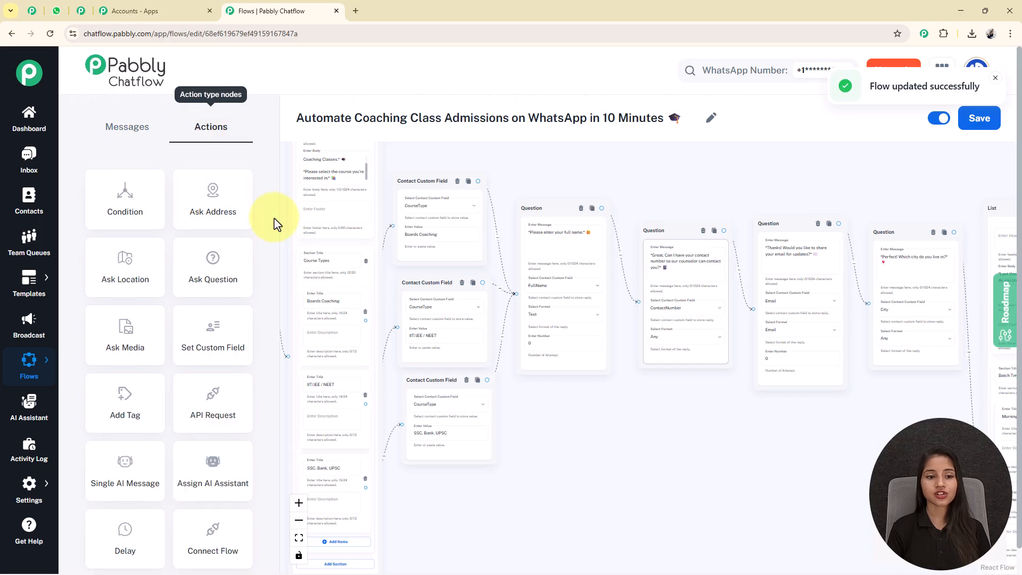
{"action": "left_click_drag", "start_coordinate": [208, 341], "coordinate": [467, 247]}
{"action": "scroll", "coordinate": [467, 247], "scroll_direction": "down", "scroll_amount": 2}
{"action": "left_click_drag", "start_coordinate": [351, 191], "coordinate": [463, 325]}
{"action": "scroll", "coordinate": [463, 326], "scroll_direction": "up", "scroll_amount": 5}
{"action": "left_click_drag", "start_coordinate": [425, 210], "coordinate": [509, 234]}
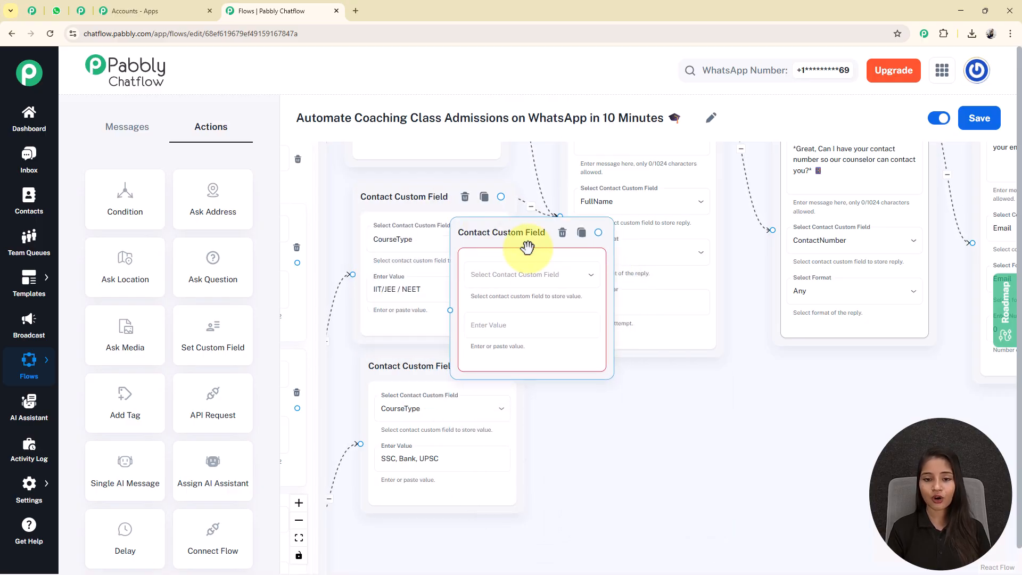
{"action": "left_click", "coordinate": [539, 289]}
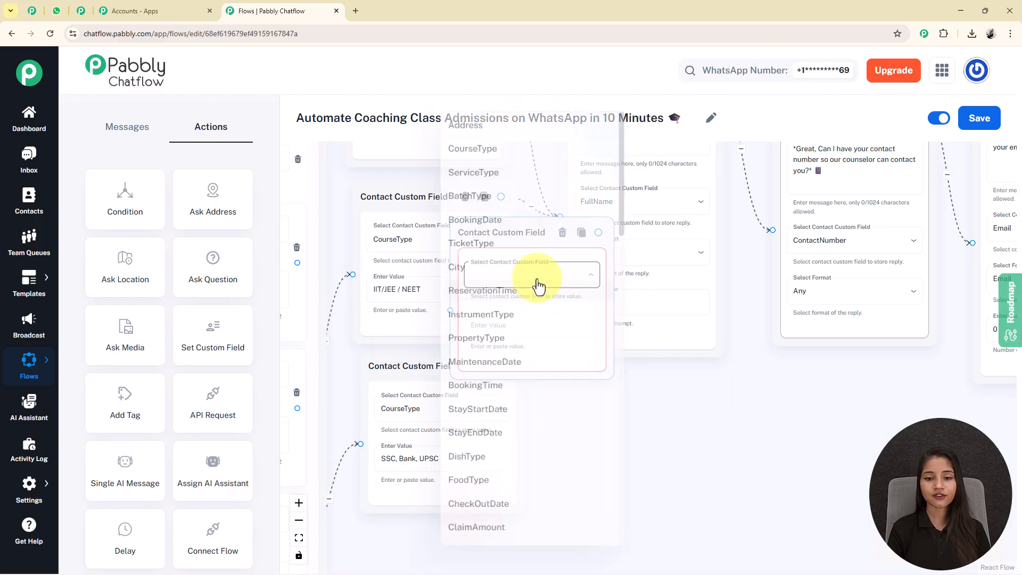
{"action": "scroll", "coordinate": [515, 319], "scroll_direction": "down", "scroll_amount": 3}
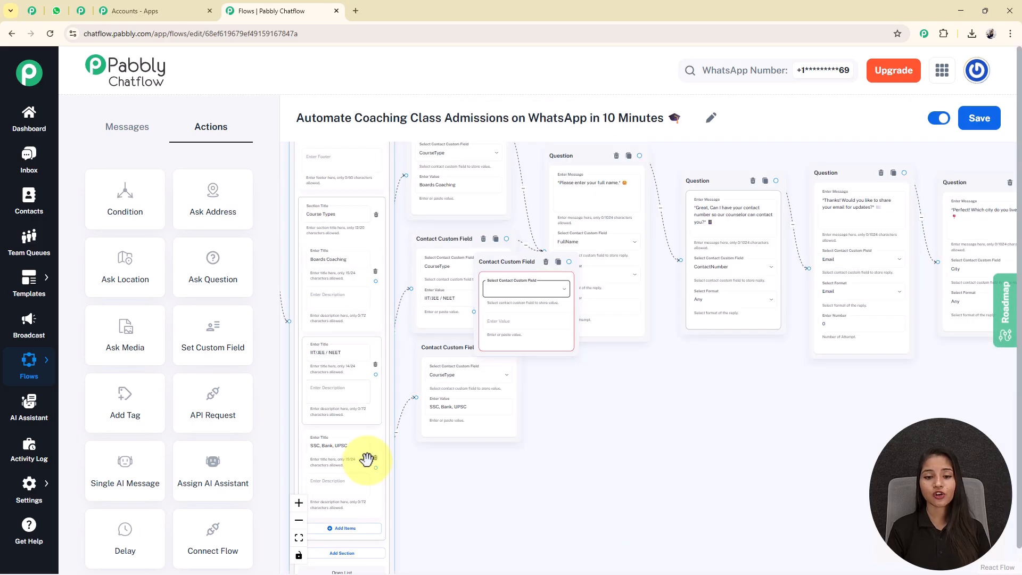
{"action": "left_click", "coordinate": [546, 261]}
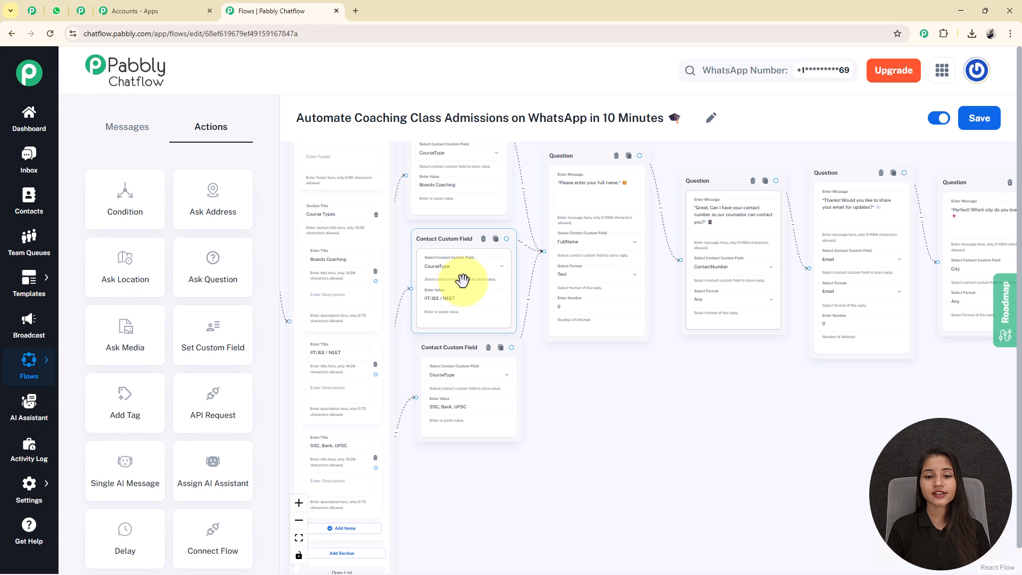
Open the Contact Custom Fields settings in a new browser tab
{"action": "mouse_move", "coordinate": [27, 486]}
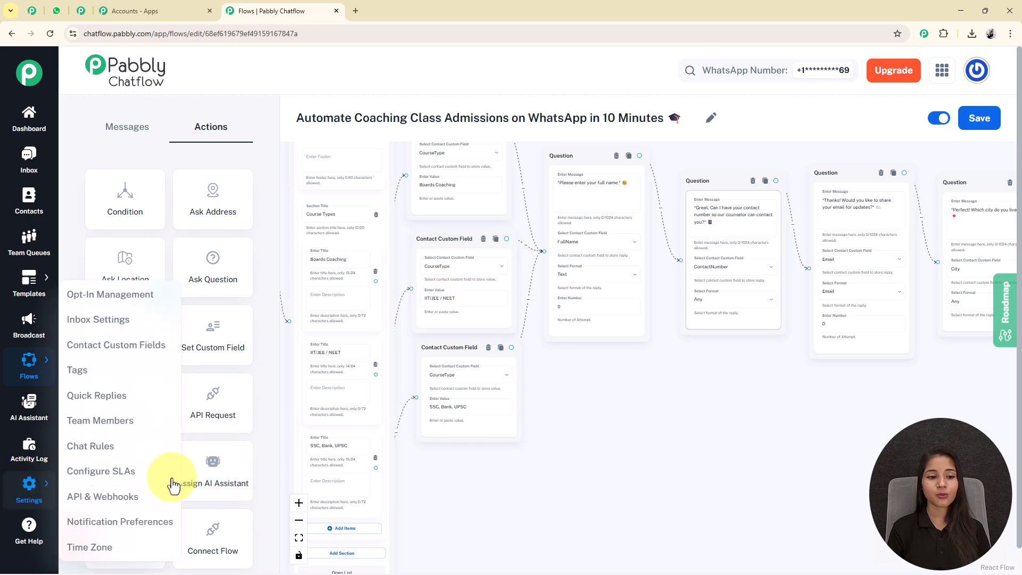
{"action": "right_click", "coordinate": [125, 350]}
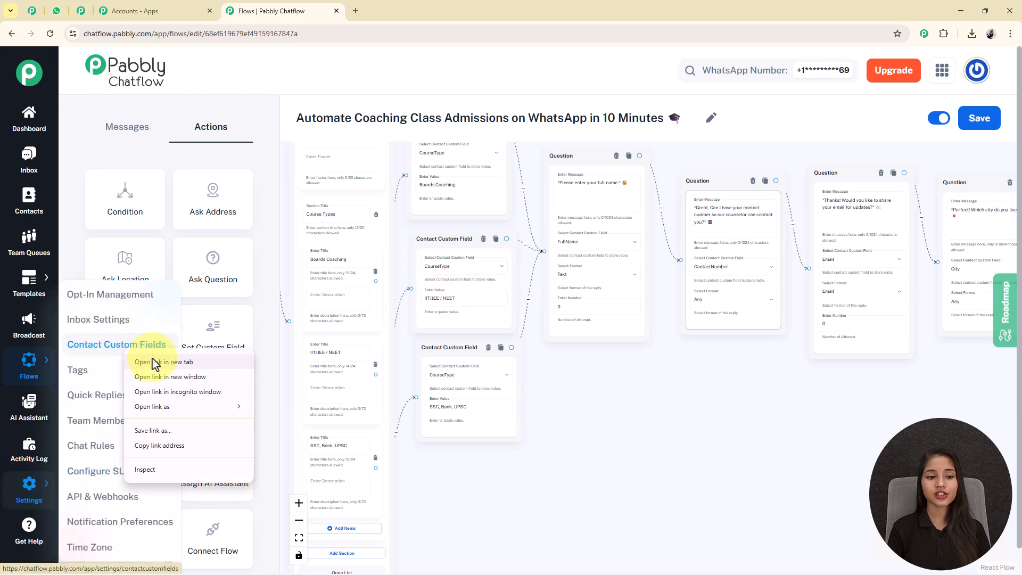
{"action": "left_click", "coordinate": [155, 363]}
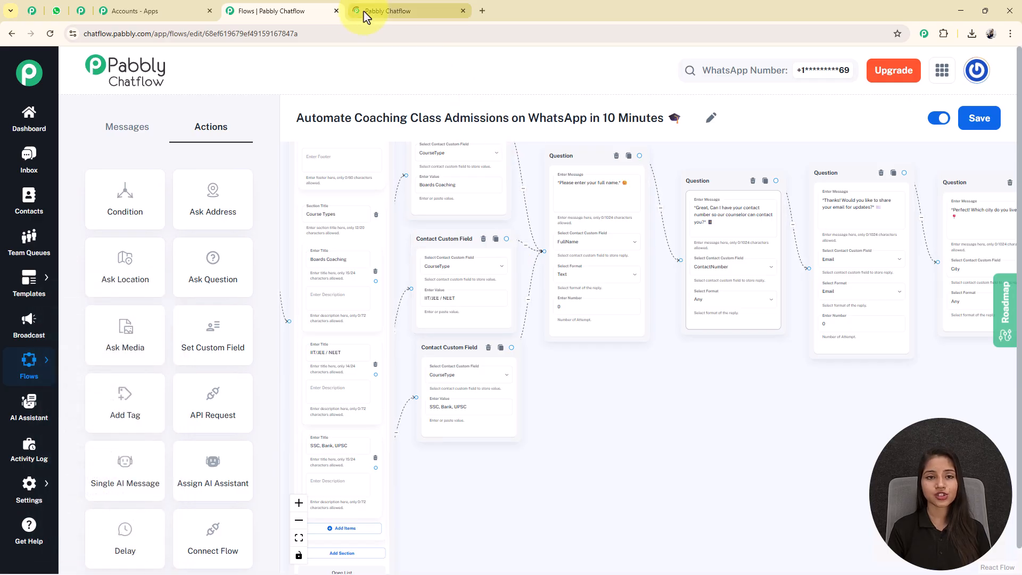
Look through the Contact Custom Fields list in the opened browser tab and add a blank field row at its end
{"action": "left_click", "coordinate": [401, 10]}
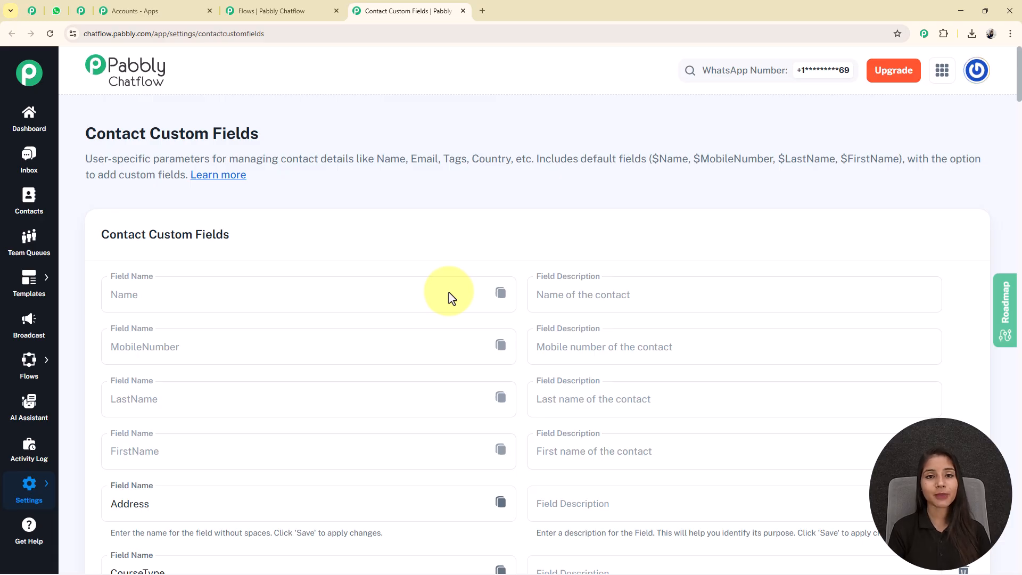
{"action": "scroll", "coordinate": [452, 297], "scroll_direction": "down", "scroll_amount": 20}
{"action": "scroll", "coordinate": [452, 297], "scroll_direction": "down", "scroll_amount": 20}
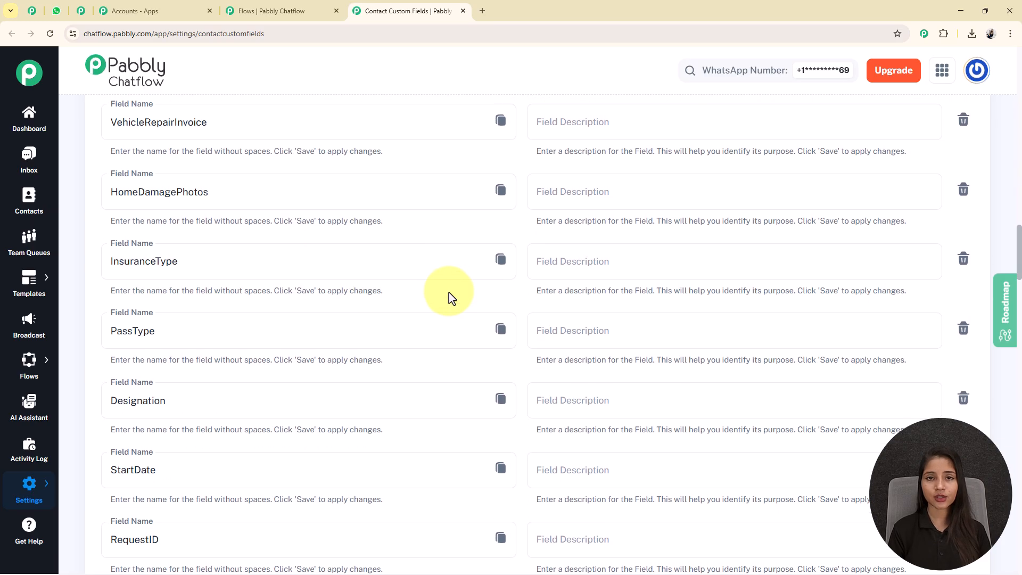
{"action": "scroll", "coordinate": [452, 297], "scroll_direction": "down", "scroll_amount": 15}
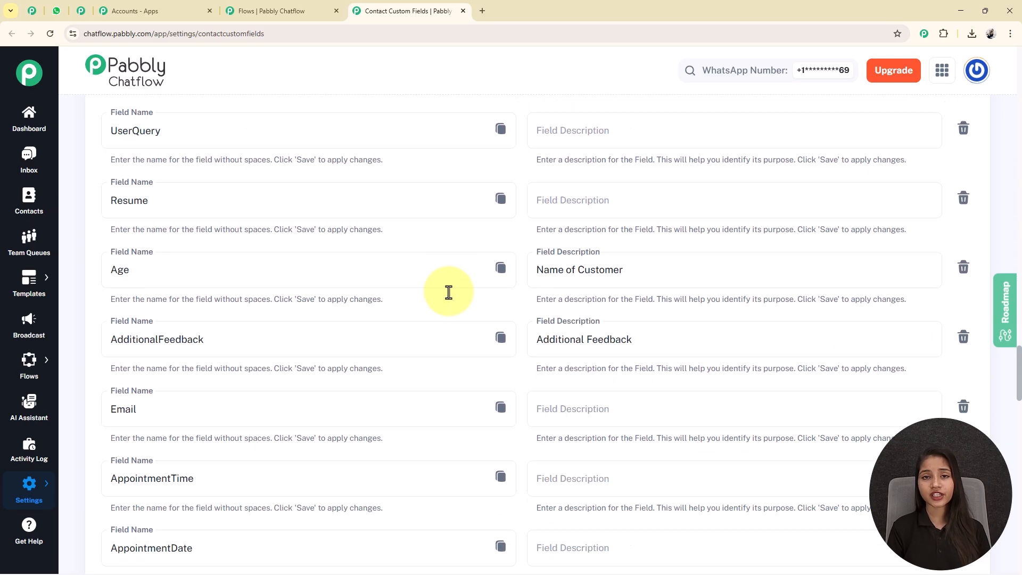
{"action": "scroll", "coordinate": [452, 297], "scroll_direction": "down", "scroll_amount": 20}
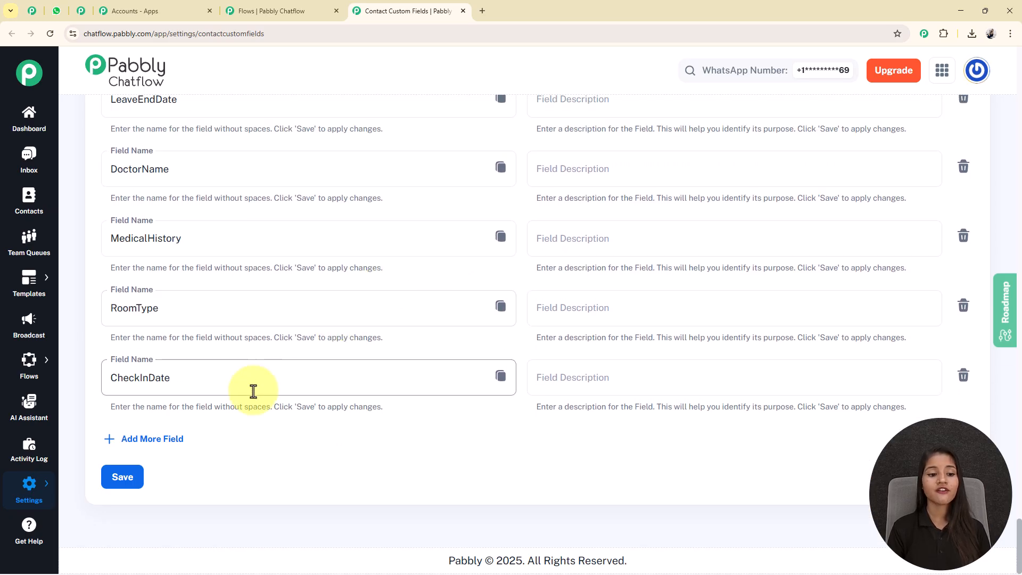
{"action": "left_click", "coordinate": [129, 439]}
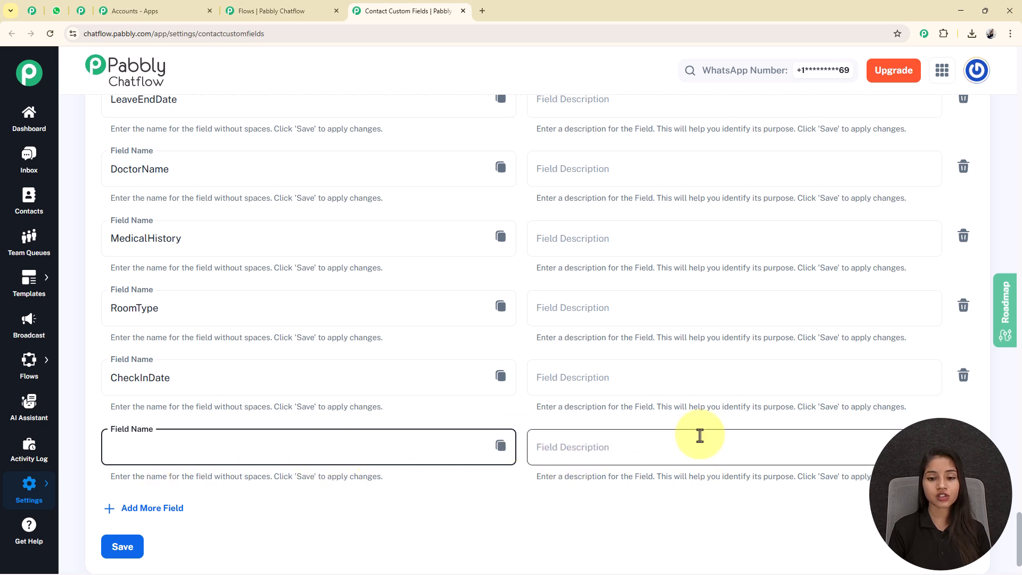
Locate the CourseType field in the Contact Custom Fields list, highlight its name, and close the settings browser tab
{"action": "scroll", "coordinate": [361, 240], "scroll_direction": "up", "scroll_amount": 15}
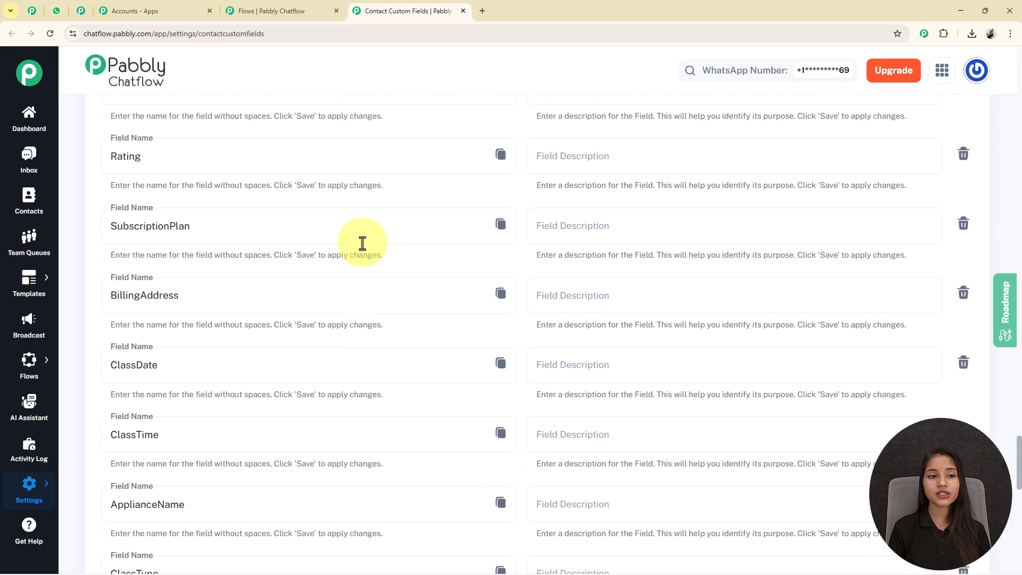
{"action": "scroll", "coordinate": [361, 243], "scroll_direction": "up", "scroll_amount": 20}
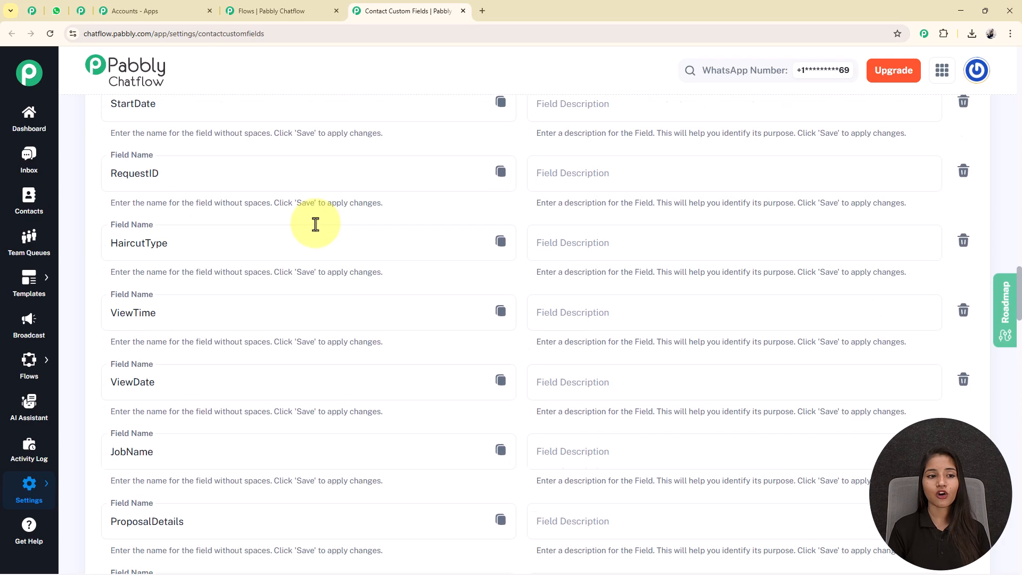
{"action": "left_click_drag", "start_coordinate": [198, 168], "coordinate": [80, 169]}
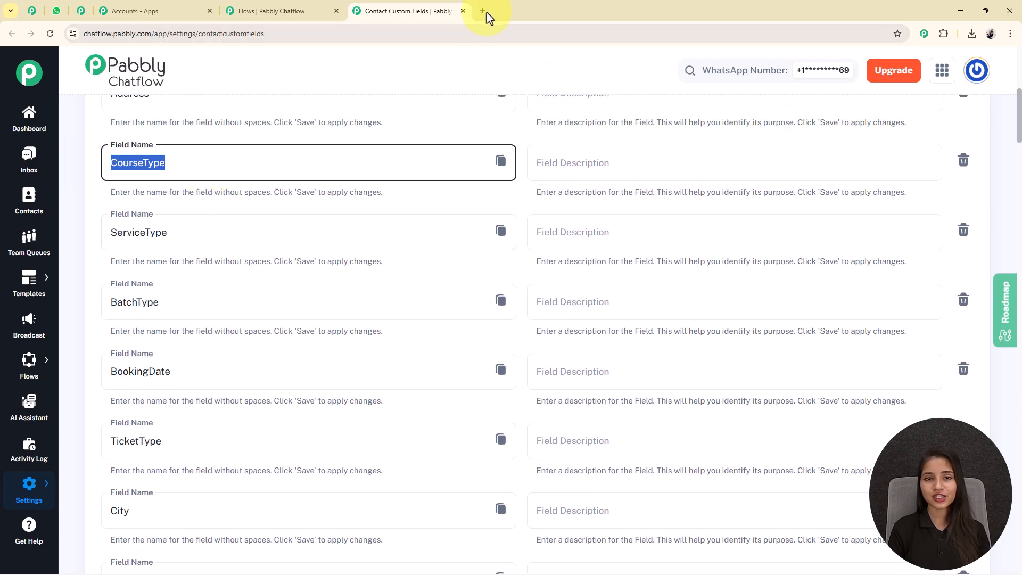
{"action": "left_click", "coordinate": [462, 12]}
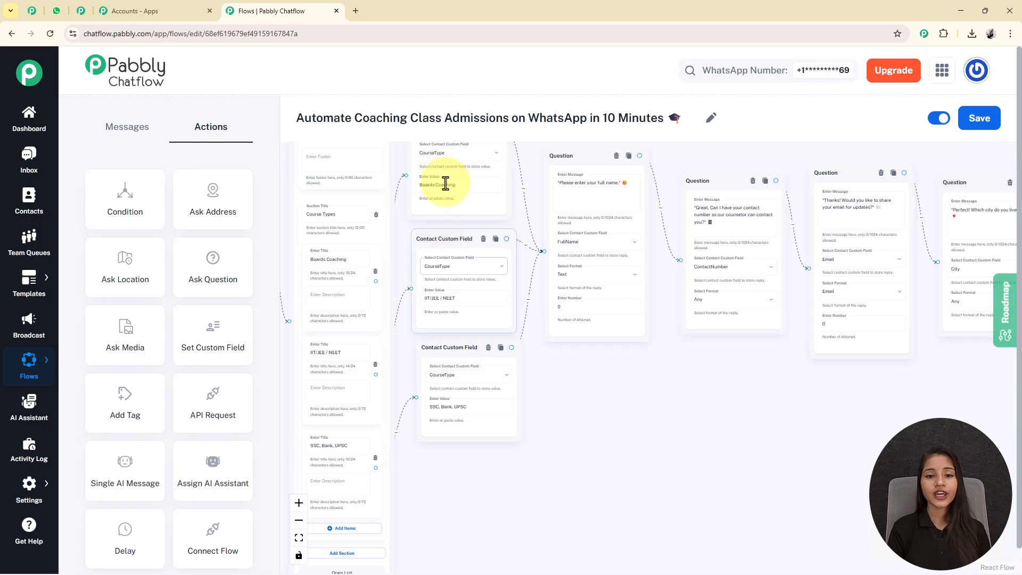
Move the three CourseType Contact Custom Field nodes lower beside their list items and check their stored course values
{"action": "left_click_drag", "start_coordinate": [632, 383], "coordinate": [679, 351]}
{"action": "left_click_drag", "start_coordinate": [505, 342], "coordinate": [508, 437]}
{"action": "left_click_drag", "start_coordinate": [503, 246], "coordinate": [509, 323]}
{"action": "left_click_drag", "start_coordinate": [502, 164], "coordinate": [500, 244]}
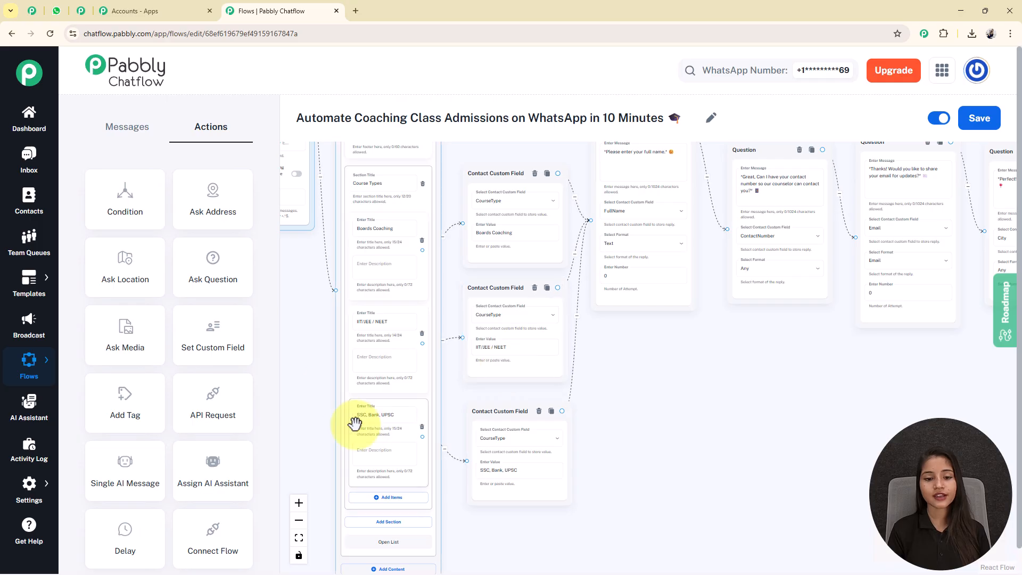
{"action": "scroll", "coordinate": [503, 201], "scroll_direction": "up", "scroll_amount": 5}
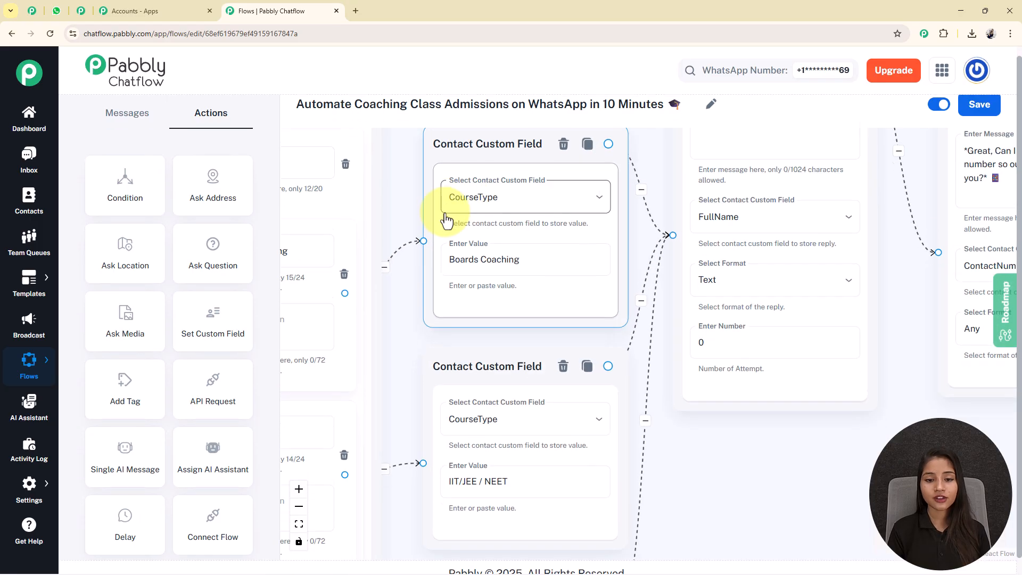
{"action": "scroll", "coordinate": [194, 316], "scroll_direction": "up", "scroll_amount": 1}
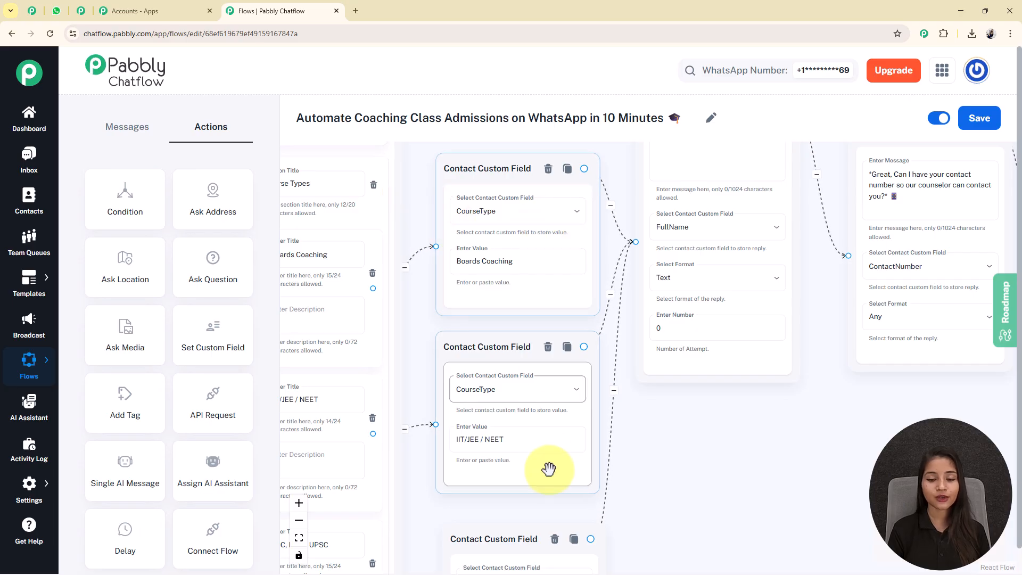
{"action": "left_click_drag", "start_coordinate": [763, 456], "coordinate": [608, 304]}
Move the full name, contact number, email, and city Question nodes lower on the canvas, level with the custom field nodes
{"action": "scroll", "coordinate": [427, 207], "scroll_direction": "down", "scroll_amount": 5}
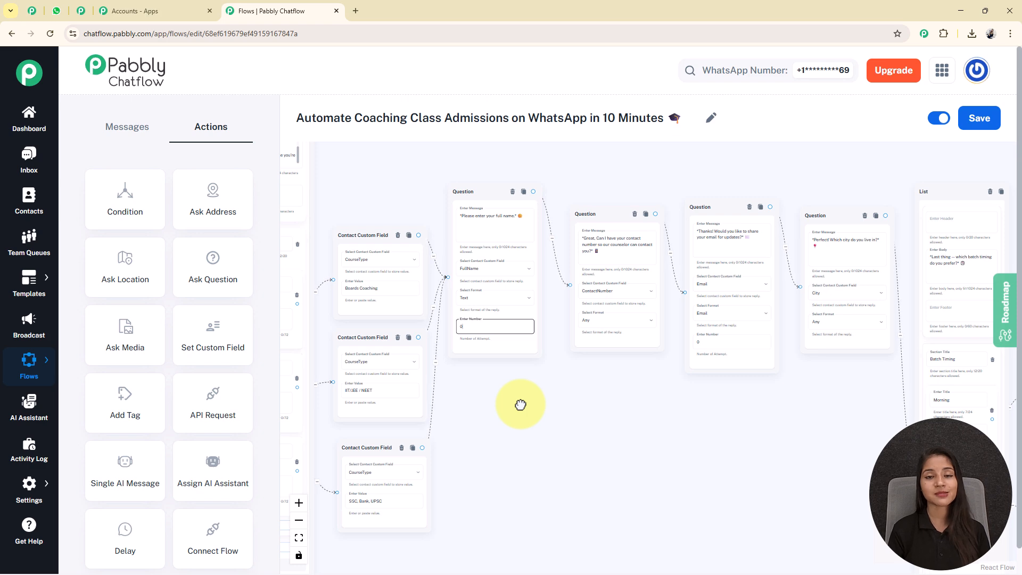
{"action": "left_click_drag", "start_coordinate": [479, 201], "coordinate": [485, 284]}
{"action": "left_click_drag", "start_coordinate": [595, 218], "coordinate": [595, 284]}
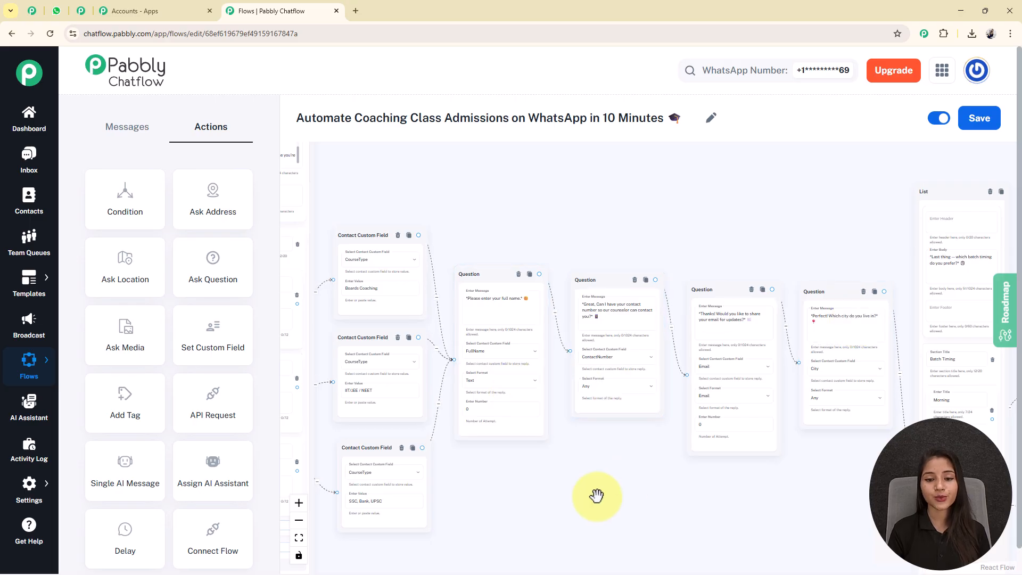
{"action": "left_click_drag", "start_coordinate": [598, 495], "coordinate": [591, 435]}
{"action": "left_click", "coordinate": [352, 426]}
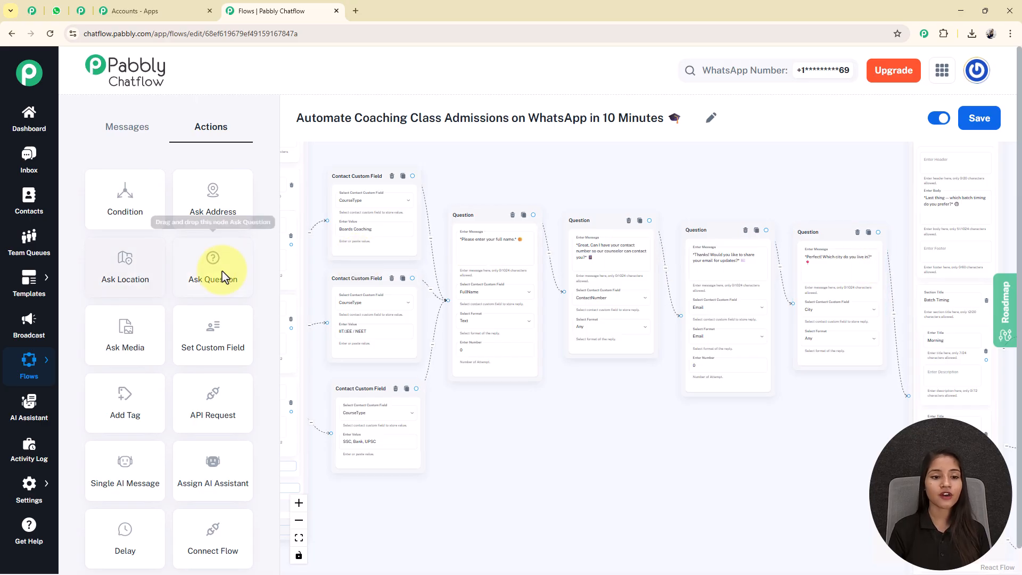
Place a new Ask Question node near the trigger and inspect its message, contact custom field, and reply format settings
{"action": "left_click_drag", "start_coordinate": [223, 277], "coordinate": [456, 201]}
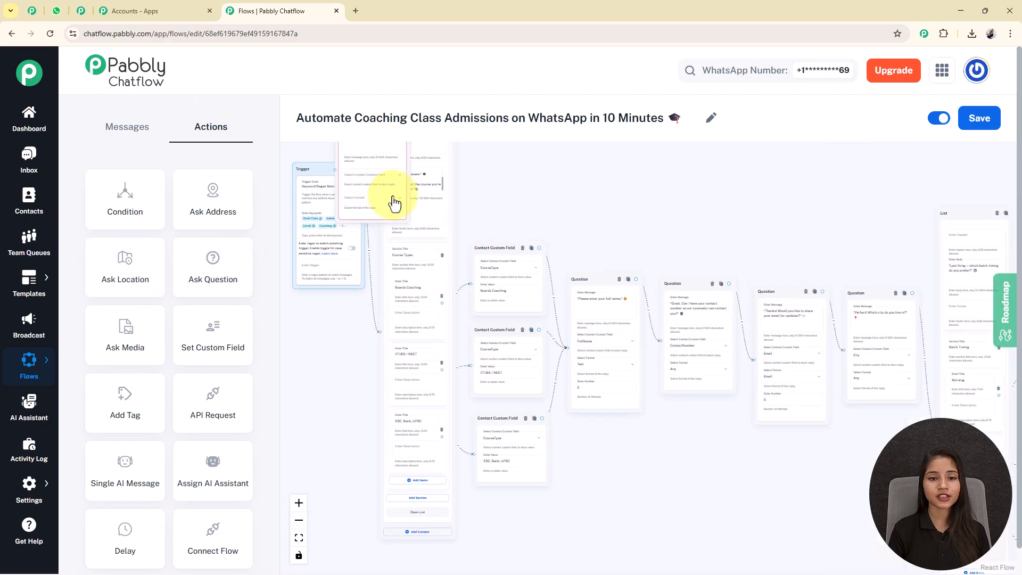
{"action": "left_click_drag", "start_coordinate": [371, 228], "coordinate": [393, 308]}
{"action": "scroll", "coordinate": [392, 301], "scroll_direction": "up", "scroll_amount": 5}
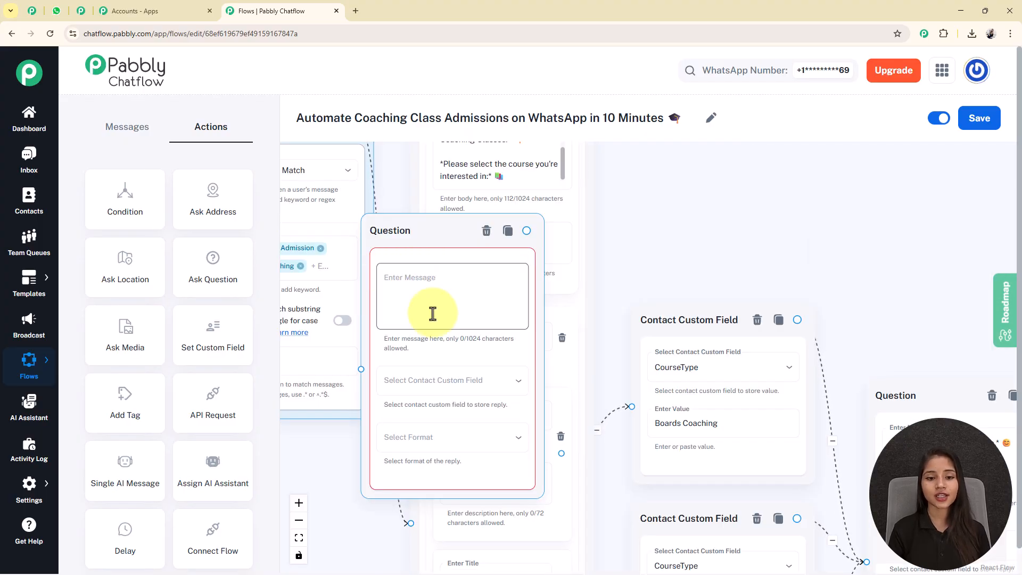
{"action": "left_click", "coordinate": [445, 390]}
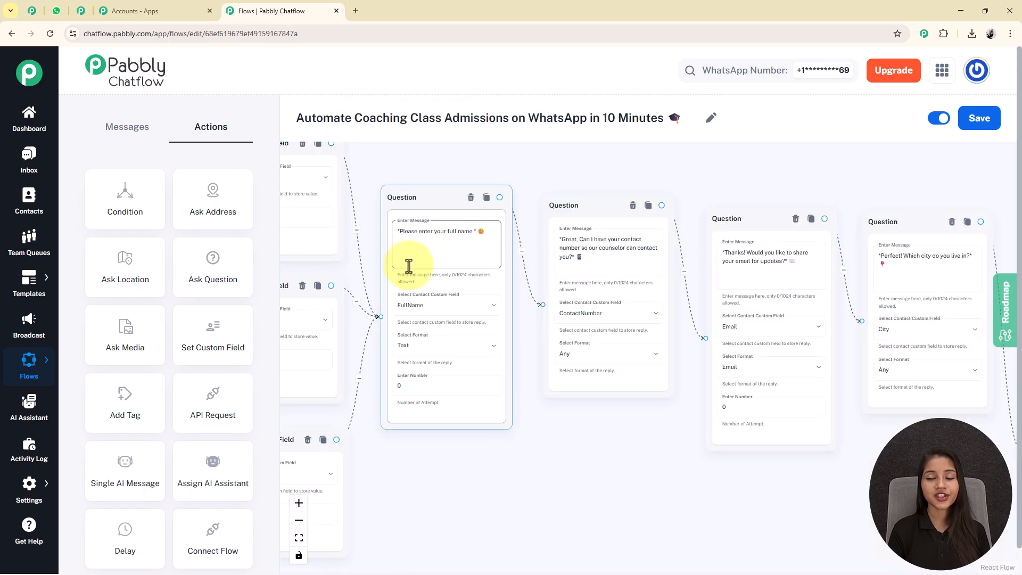
Examine the full name Question node's message, FullName custom field, and Text reply format
{"action": "scroll", "coordinate": [399, 264], "scroll_direction": "up", "scroll_amount": 5}
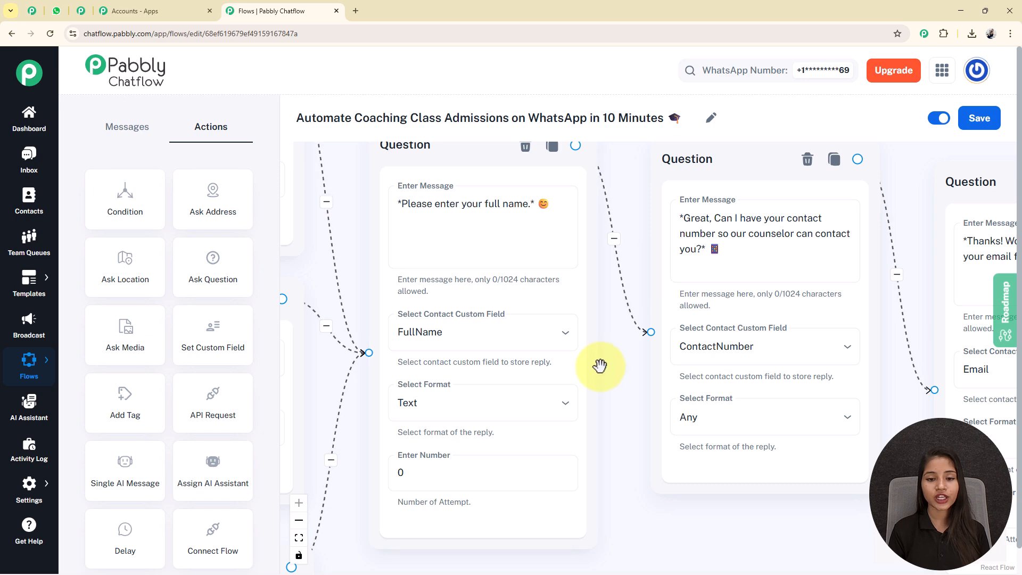
{"action": "scroll", "coordinate": [600, 365], "scroll_direction": "down", "scroll_amount": 2}
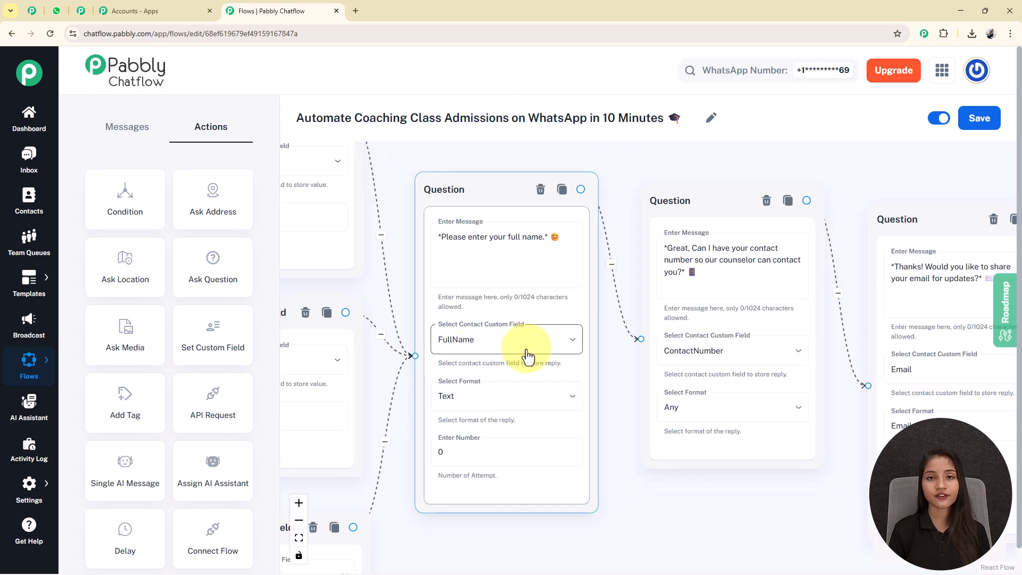
{"action": "left_click_drag", "start_coordinate": [614, 402], "coordinate": [591, 321]}
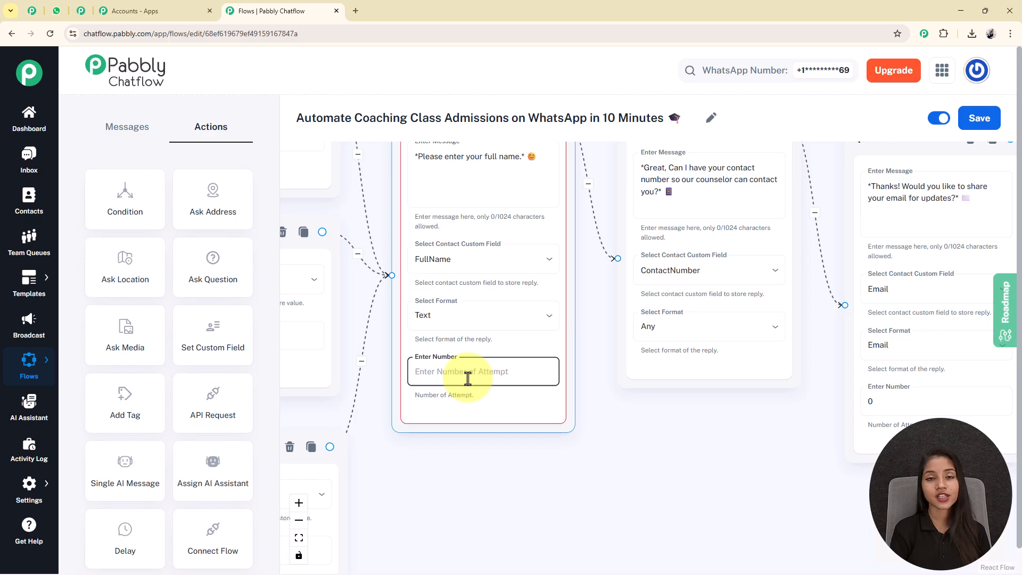
Try 1 attempt in the full name Question node, view its validation error message field, and set the attempts back to 0
{"action": "type", "text": "1"}
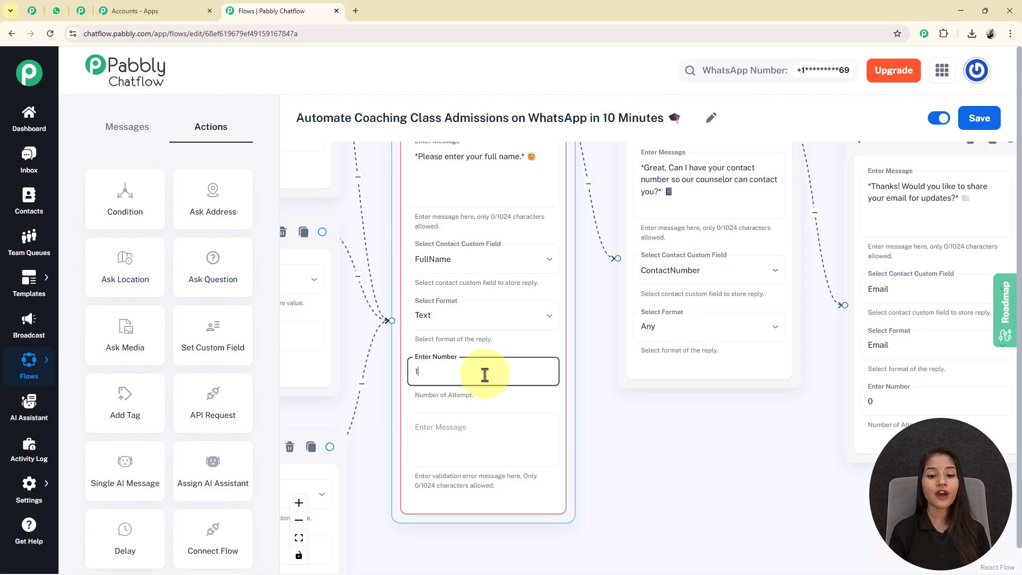
{"action": "scroll", "coordinate": [633, 391], "scroll_direction": "down", "scroll_amount": 2}
{"action": "left_click", "coordinate": [510, 398]}
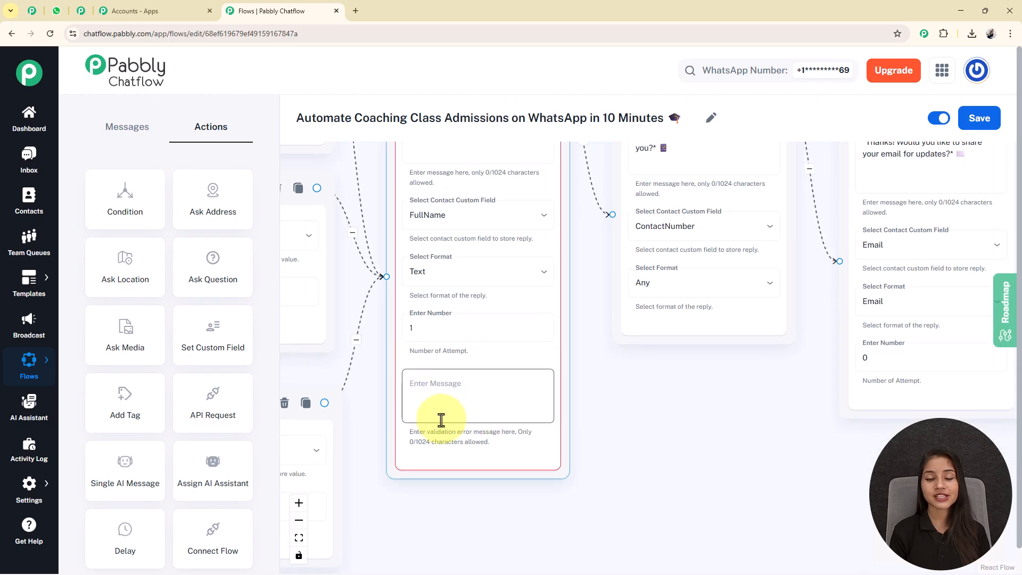
{"action": "left_click", "coordinate": [438, 327]}
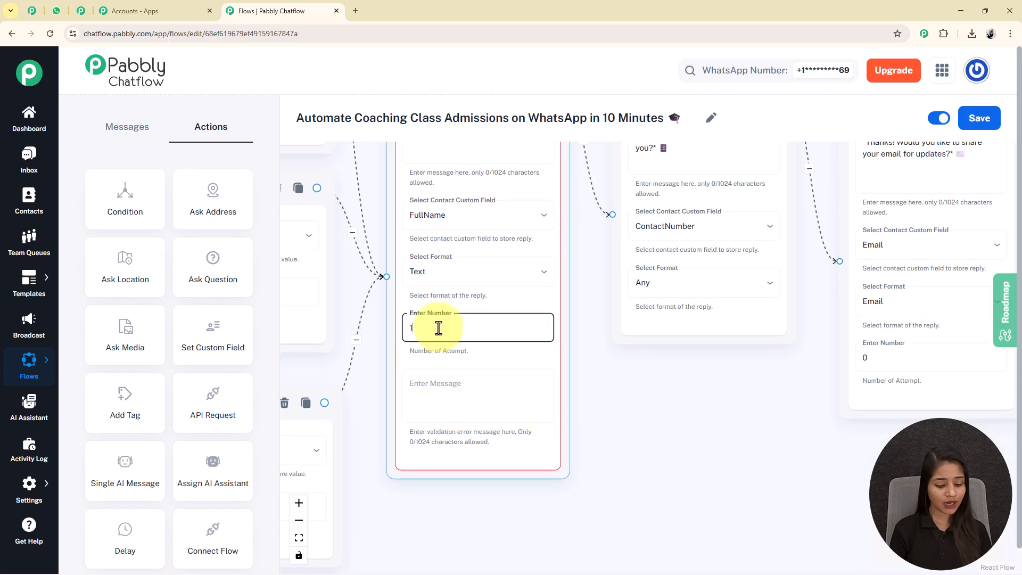
{"action": "key", "text": "BackSpace"}
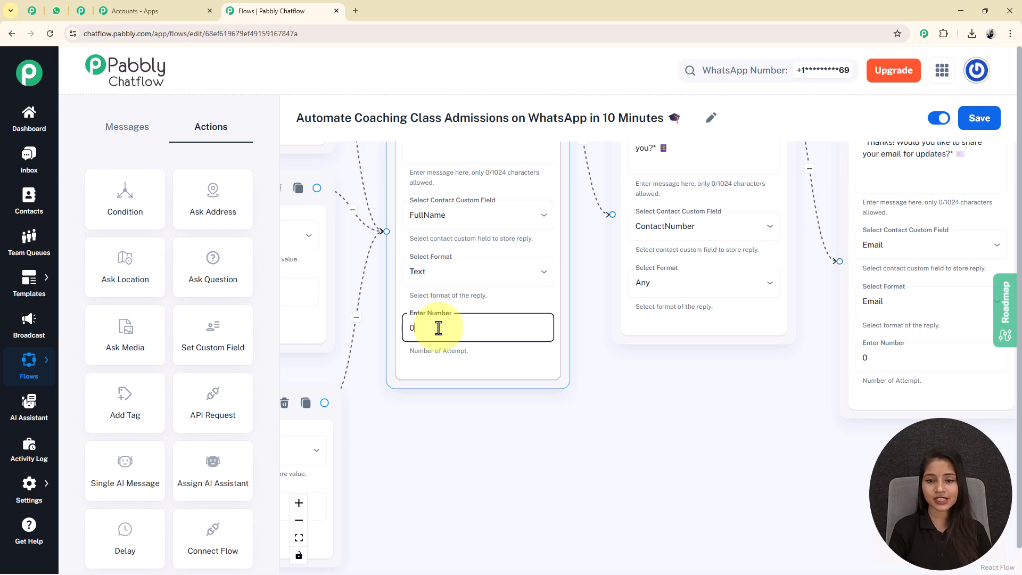
Examine the messages, custom fields, and reply formats of the contact number, email, and city Question nodes
{"action": "left_click_drag", "start_coordinate": [730, 400], "coordinate": [486, 456]}
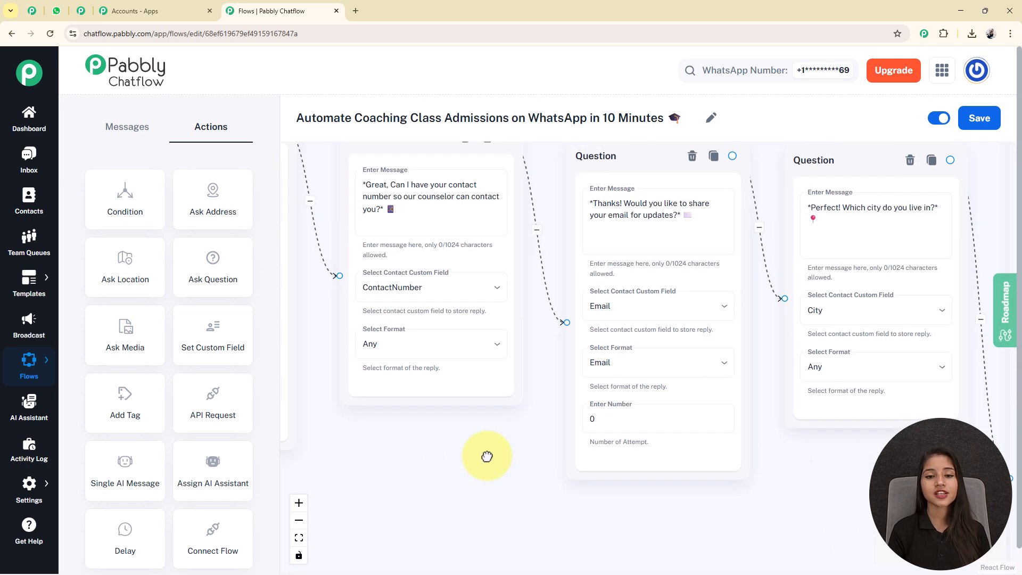
{"action": "scroll", "coordinate": [470, 395], "scroll_direction": "down", "scroll_amount": 3}
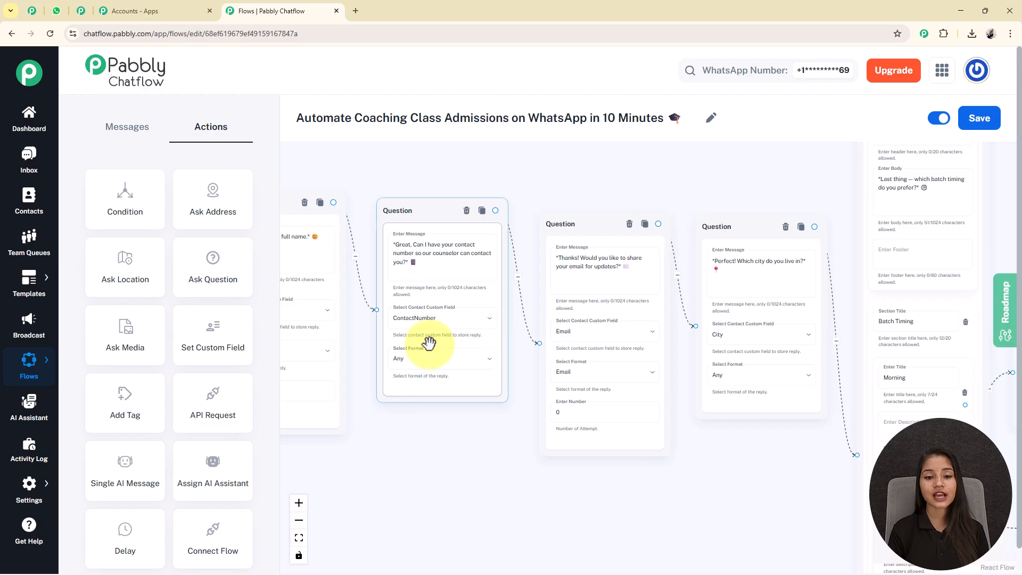
{"action": "left_click_drag", "start_coordinate": [699, 415], "coordinate": [584, 367]}
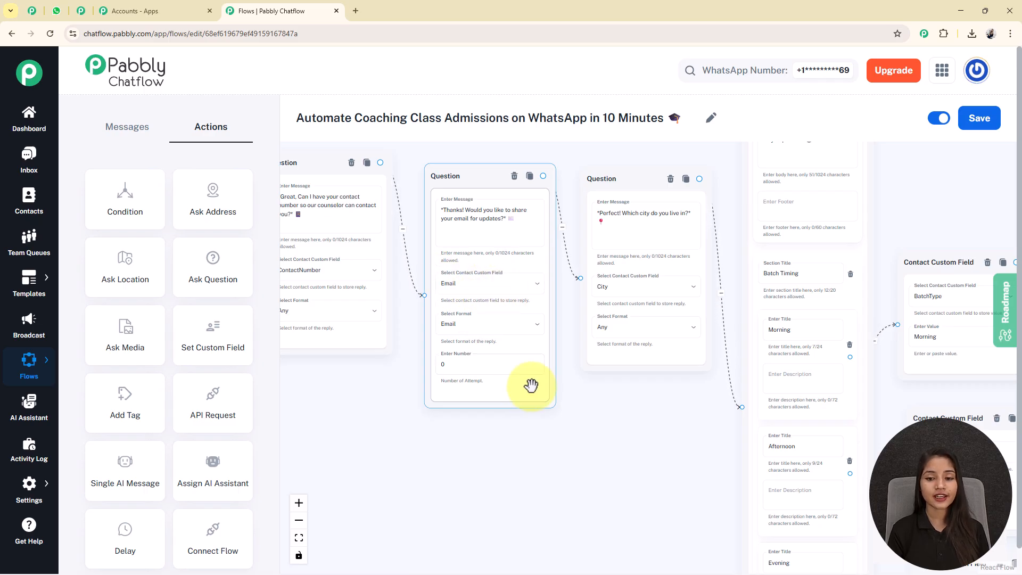
{"action": "left_click_drag", "start_coordinate": [689, 447], "coordinate": [511, 450]}
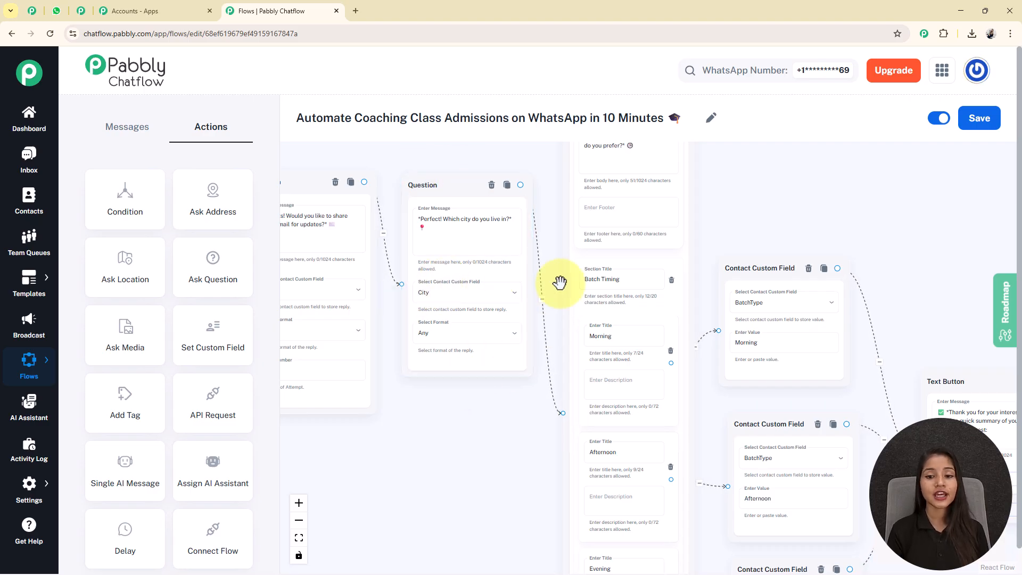
Examine the batch timing List node's body message and Batch Timing section items, and display the available message node types
{"action": "left_click_drag", "start_coordinate": [554, 304], "coordinate": [400, 306]}
{"action": "scroll", "coordinate": [399, 305], "scroll_direction": "down", "scroll_amount": 2}
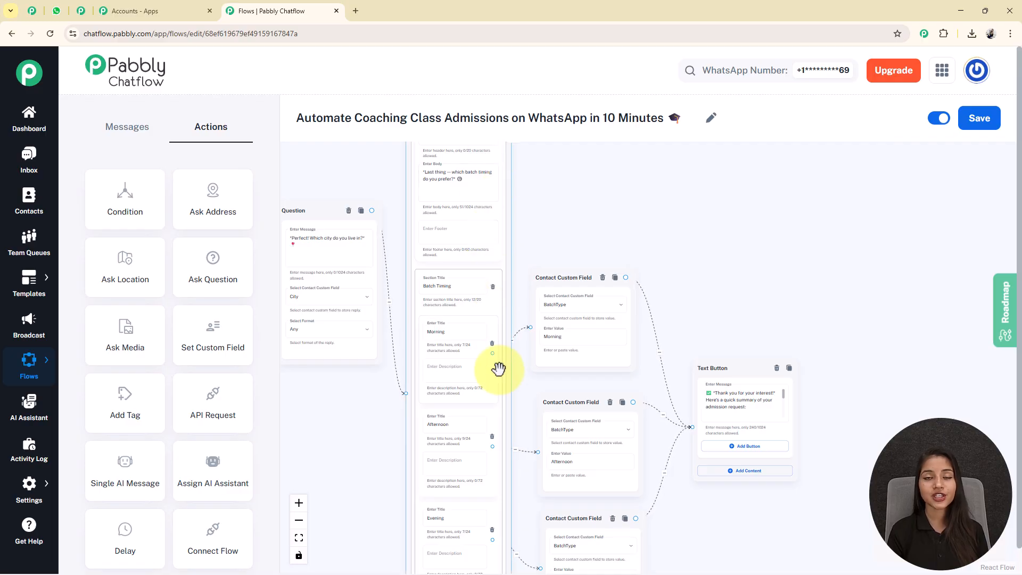
{"action": "scroll", "coordinate": [463, 363], "scroll_direction": "down", "scroll_amount": 2}
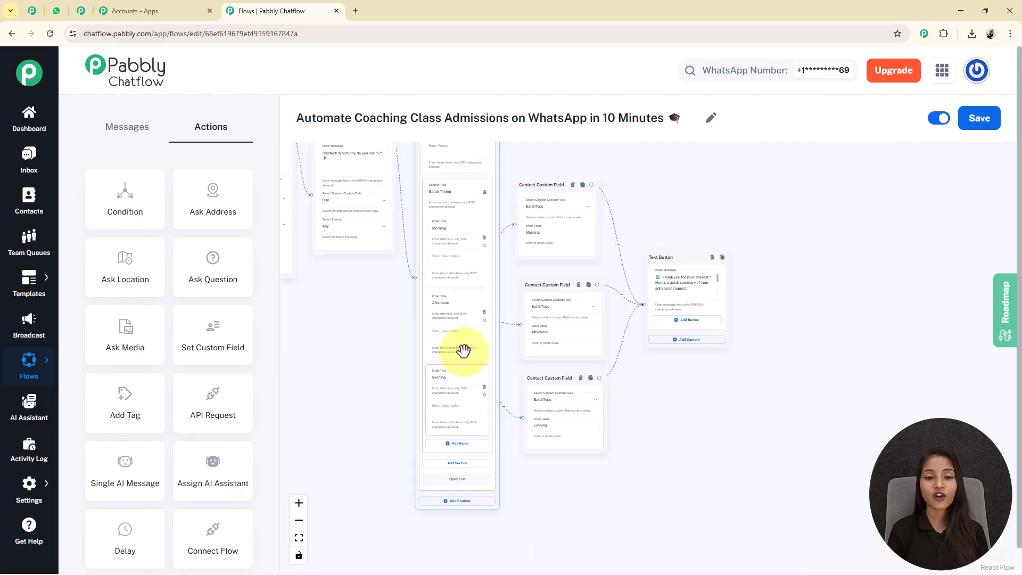
{"action": "left_click_drag", "start_coordinate": [548, 144], "coordinate": [539, 192]}
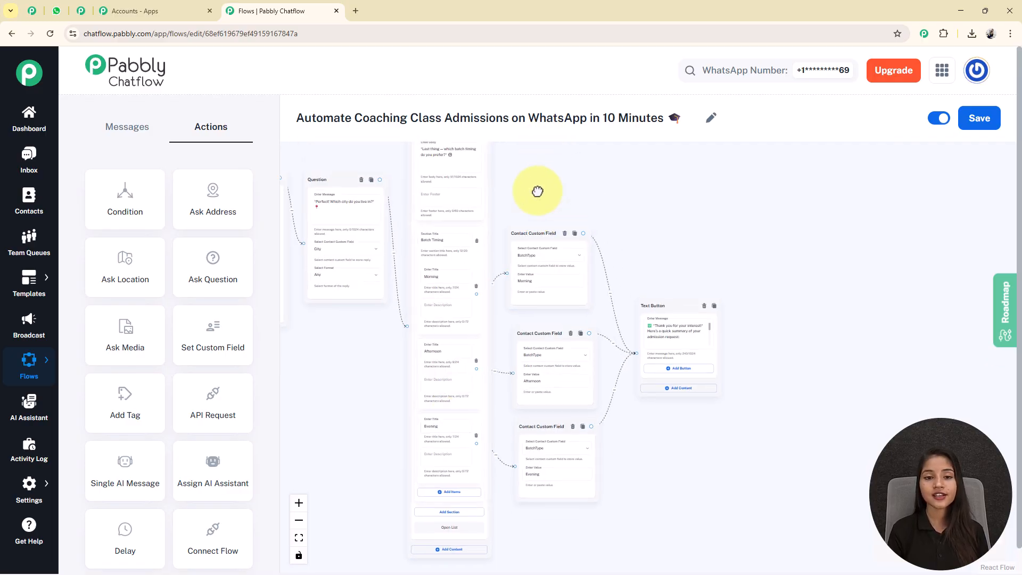
{"action": "left_click", "coordinate": [138, 136]}
{"action": "left_click_drag", "start_coordinate": [535, 215], "coordinate": [515, 177]}
{"action": "scroll", "coordinate": [357, 216], "scroll_direction": "up", "scroll_amount": 3}
{"action": "scroll", "coordinate": [413, 230], "scroll_direction": "up", "scroll_amount": 2}
{"action": "scroll", "coordinate": [522, 255], "scroll_direction": "down", "scroll_amount": 3}
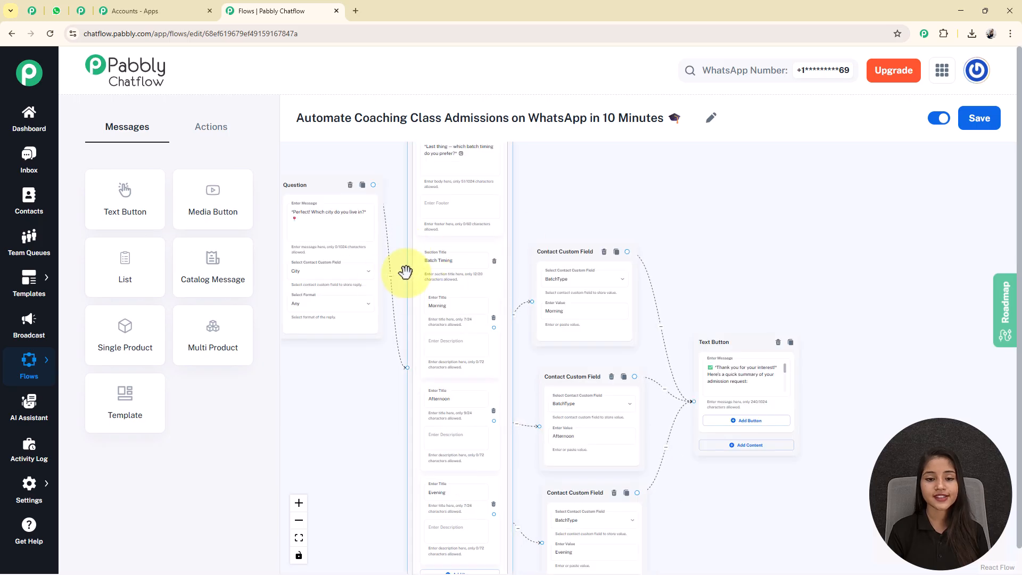
Examine the BatchType Contact Custom Field nodes for the Morning, Afternoon, and Evening items and their link to the Text Button node
{"action": "left_click_drag", "start_coordinate": [452, 377], "coordinate": [406, 251]}
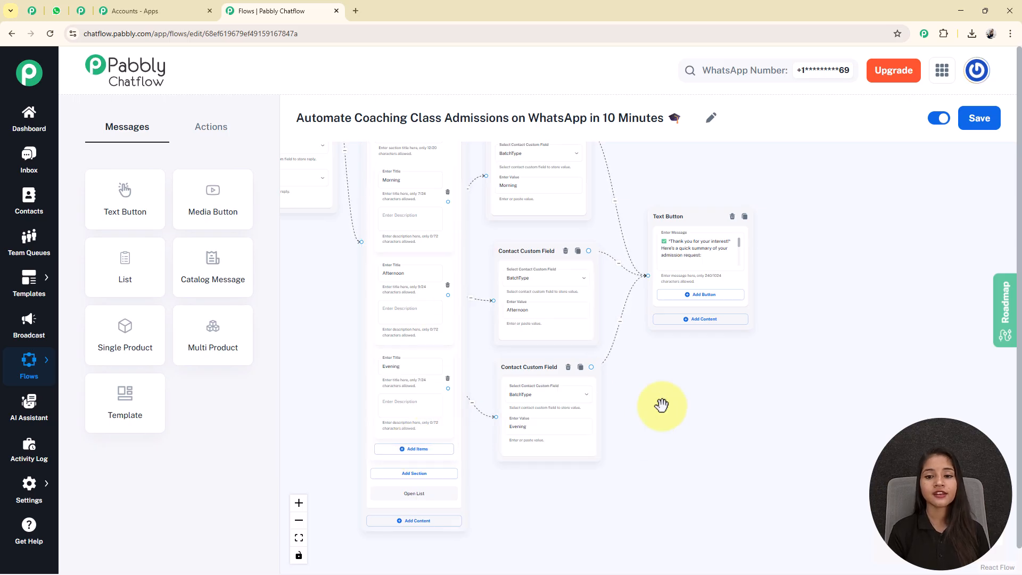
{"action": "left_click_drag", "start_coordinate": [662, 407], "coordinate": [593, 445]}
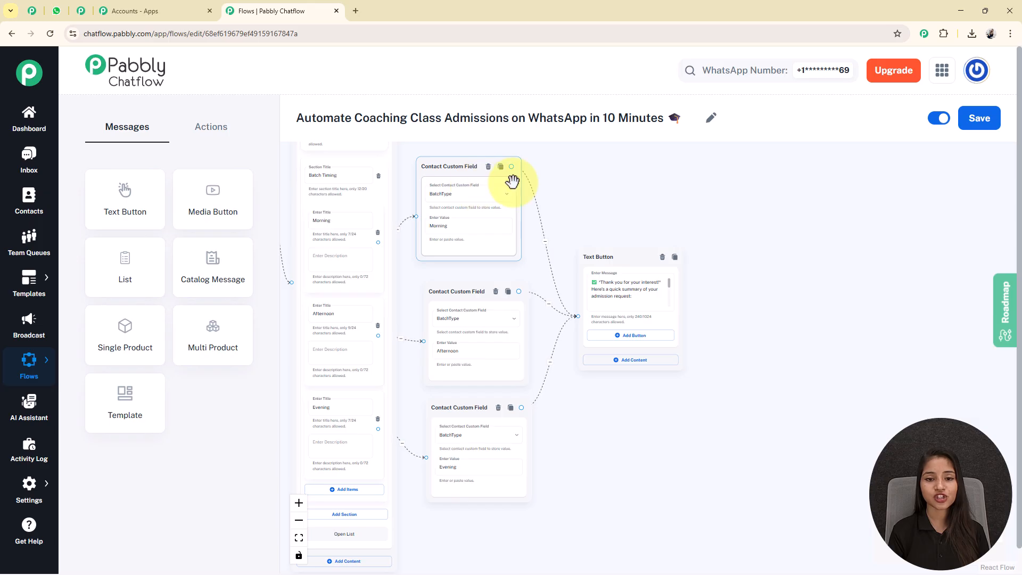
Examine the closing Text Button node's "Thank you for your interest!" message and its $FullName, $CourseType, $ContactNumber, and $City variables
{"action": "left_click", "coordinate": [438, 228]}
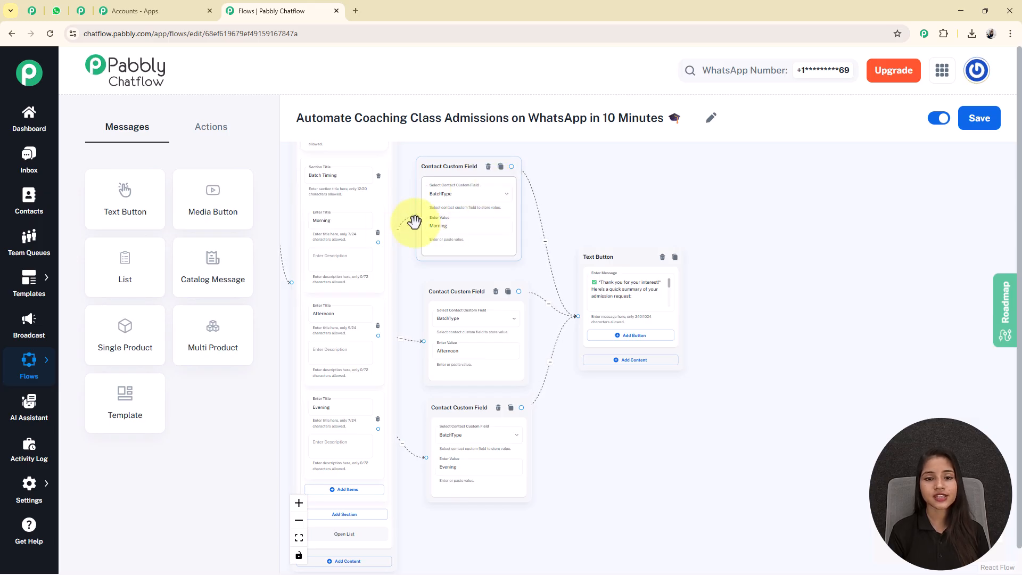
{"action": "left_click_drag", "start_coordinate": [659, 466], "coordinate": [585, 486]}
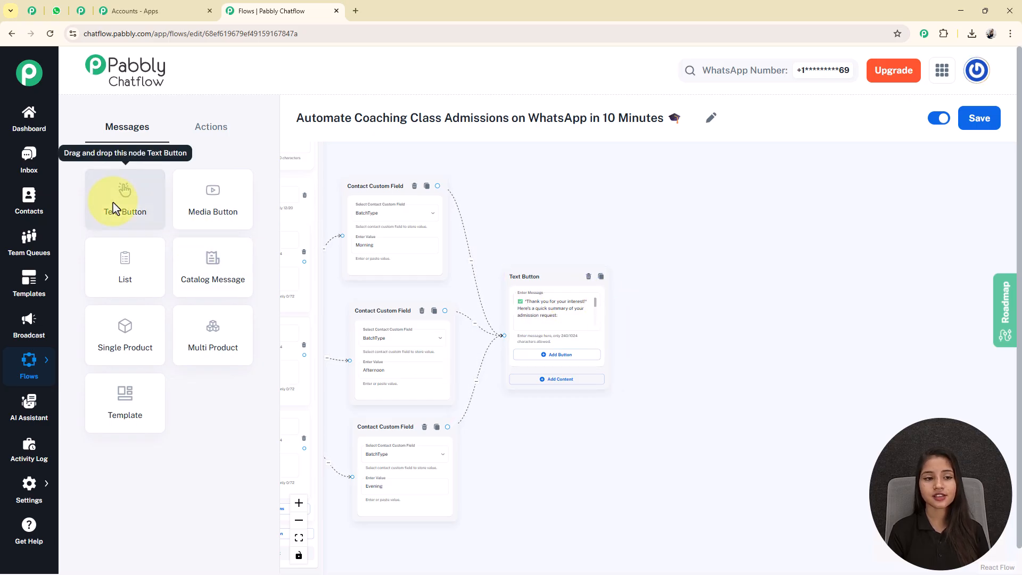
{"action": "left_click", "coordinate": [564, 320]}
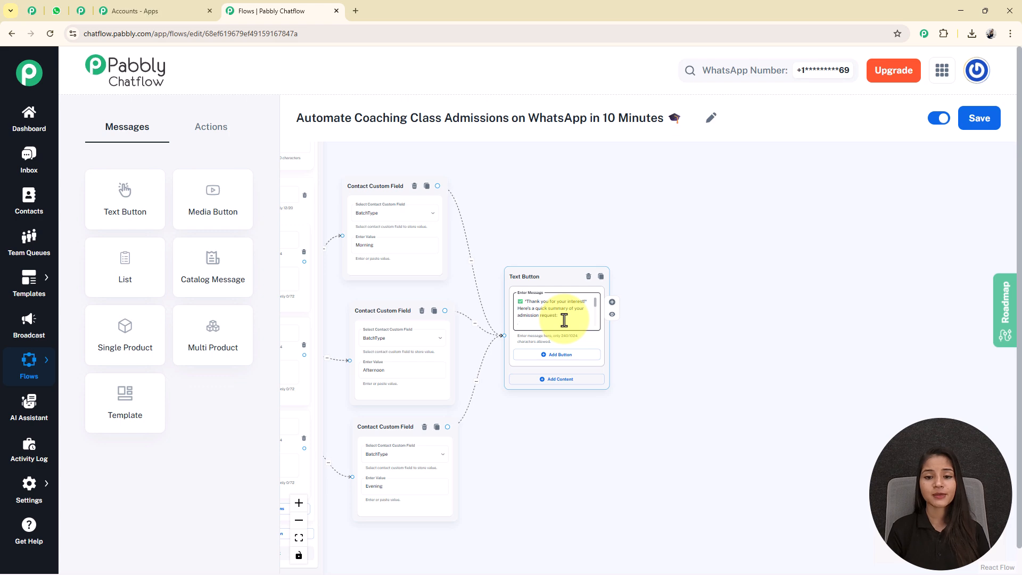
{"action": "scroll", "coordinate": [564, 320], "scroll_direction": "up", "scroll_amount": 5}
{"action": "scroll", "coordinate": [564, 319], "scroll_direction": "down", "scroll_amount": 2}
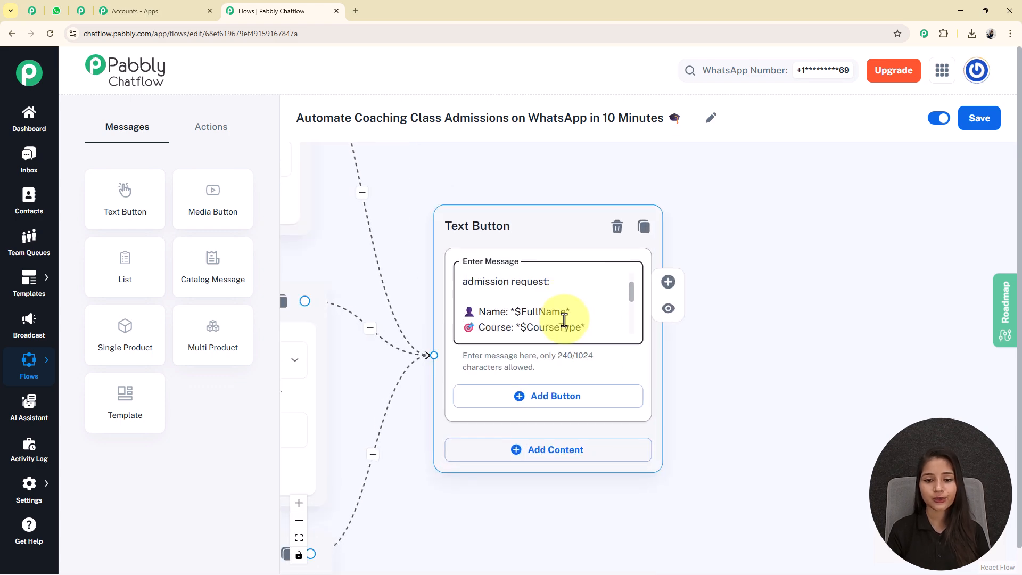
{"action": "scroll", "coordinate": [564, 319], "scroll_direction": "up", "scroll_amount": 1}
{"action": "scroll", "coordinate": [564, 319], "scroll_direction": "down", "scroll_amount": 3}
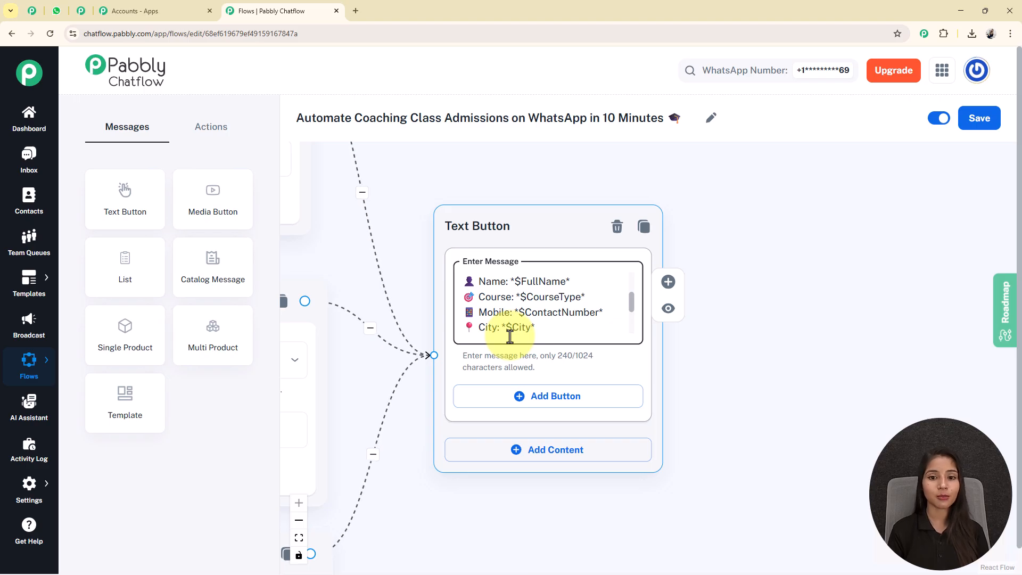
Compare the custom fields in the Question and BatchType nodes with the variables in the closing message, down to $BatchType
{"action": "scroll", "coordinate": [510, 336], "scroll_direction": "down", "scroll_amount": 8}
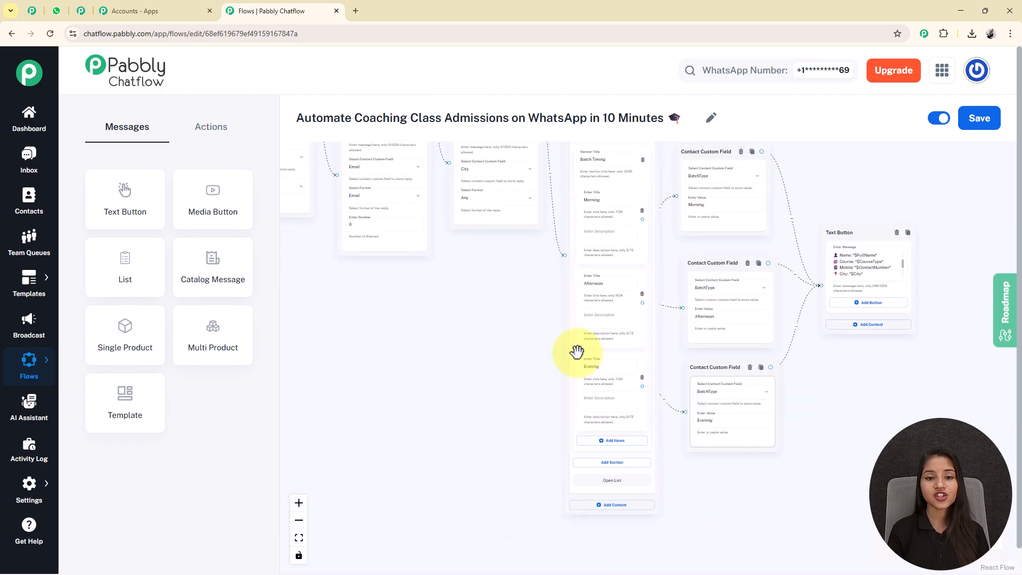
{"action": "left_click_drag", "start_coordinate": [505, 426], "coordinate": [552, 481]}
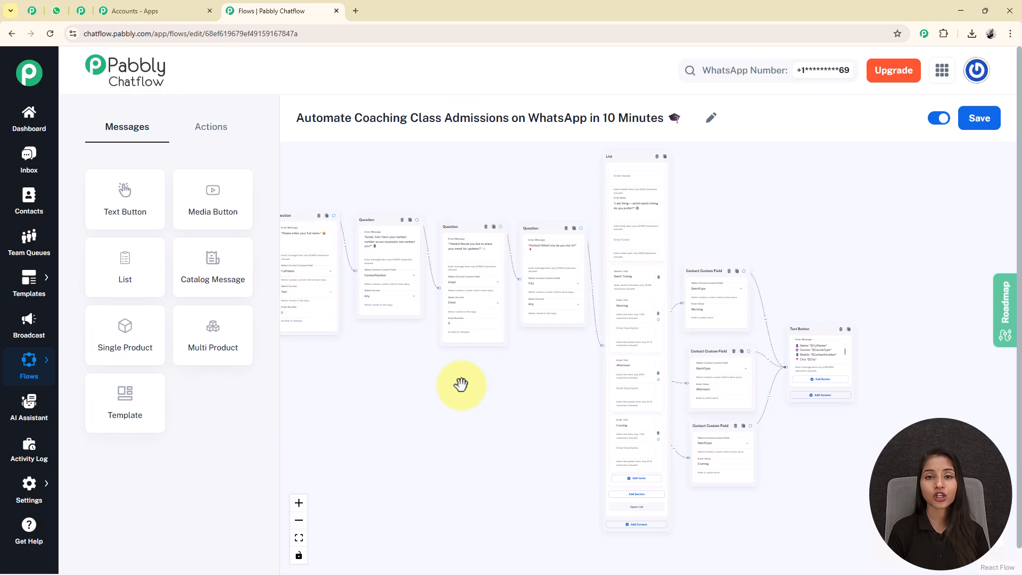
{"action": "scroll", "coordinate": [583, 343], "scroll_direction": "up", "scroll_amount": 8}
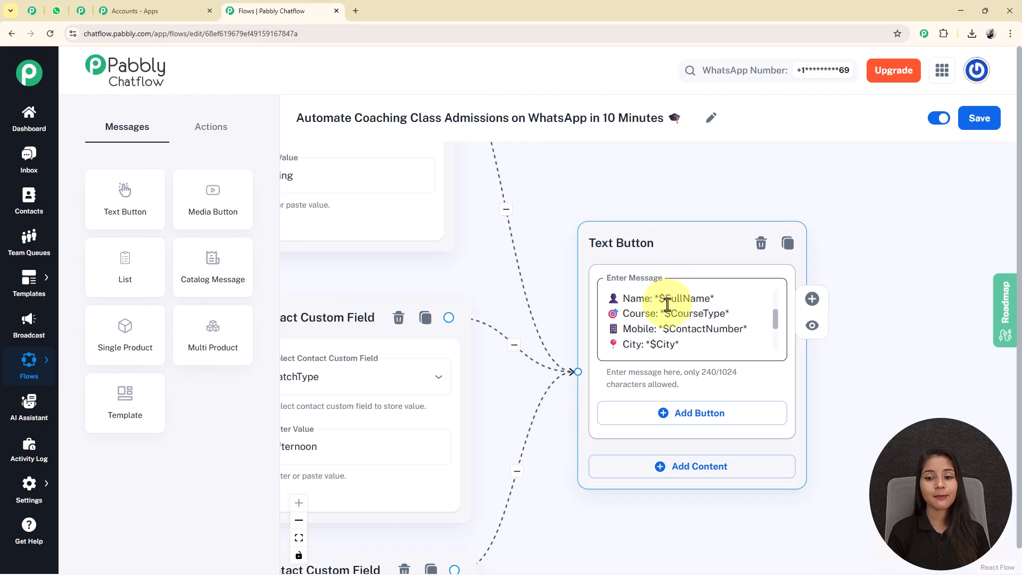
{"action": "scroll", "coordinate": [667, 333], "scroll_direction": "down", "scroll_amount": 1}
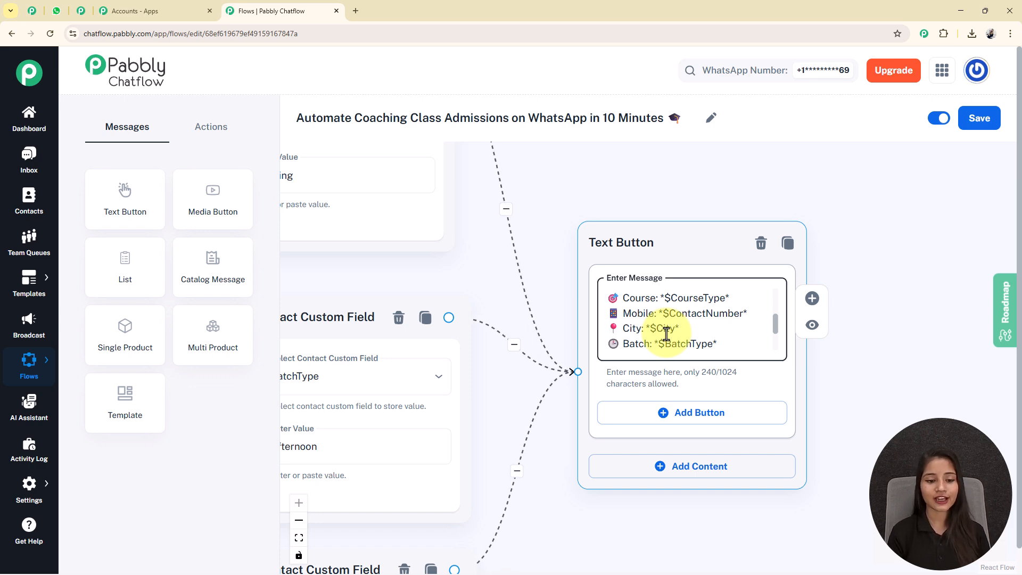
{"action": "scroll", "coordinate": [603, 390], "scroll_direction": "down", "scroll_amount": 1}
{"action": "scroll", "coordinate": [604, 390], "scroll_direction": "down", "scroll_amount": 3}
{"action": "left_click_drag", "start_coordinate": [593, 502], "coordinate": [753, 482]}
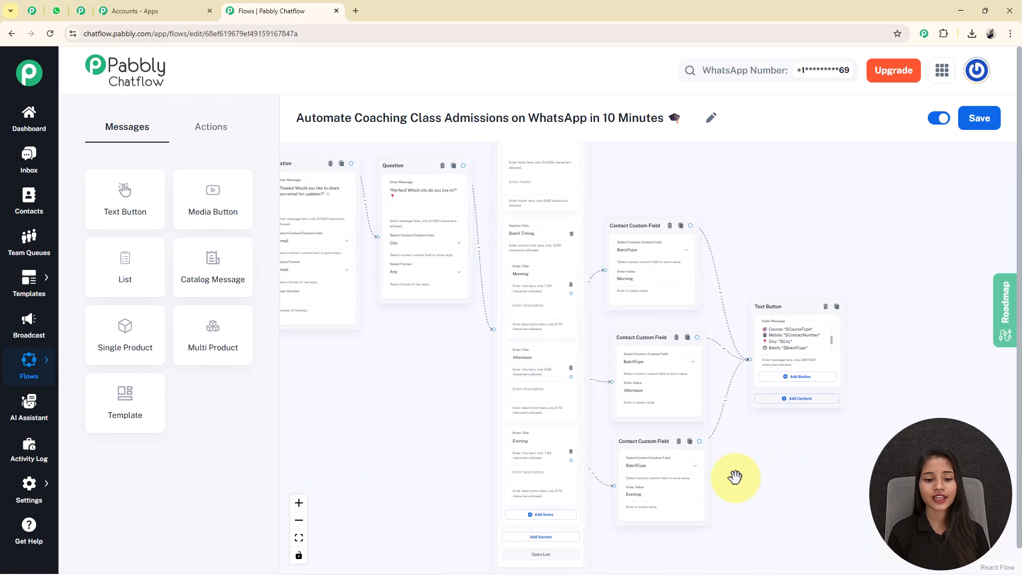
{"action": "scroll", "coordinate": [884, 344], "scroll_direction": "up", "scroll_amount": 3}
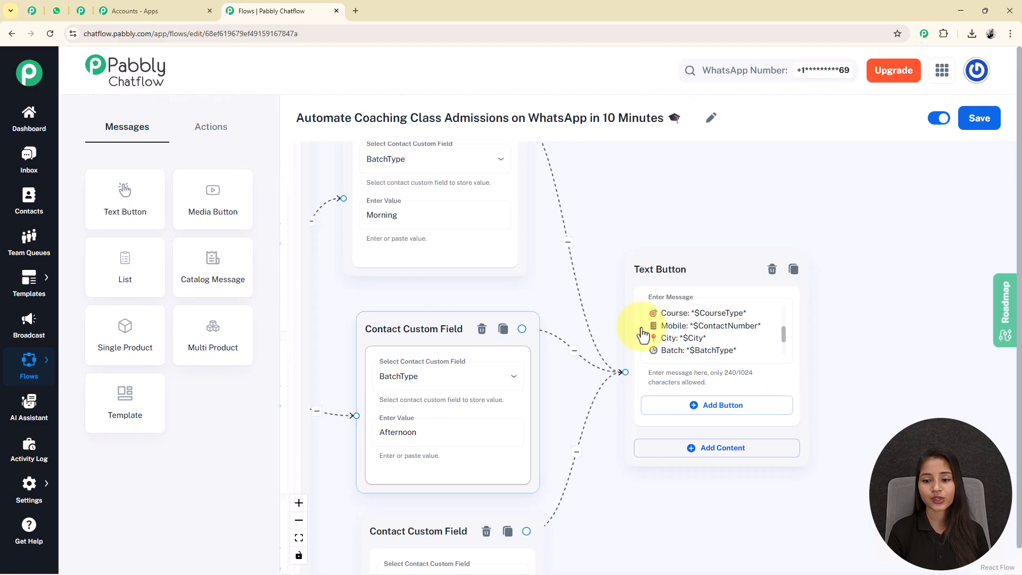
Display the complete coaching class admissions flow and save it
{"action": "left_click", "coordinate": [299, 538]}
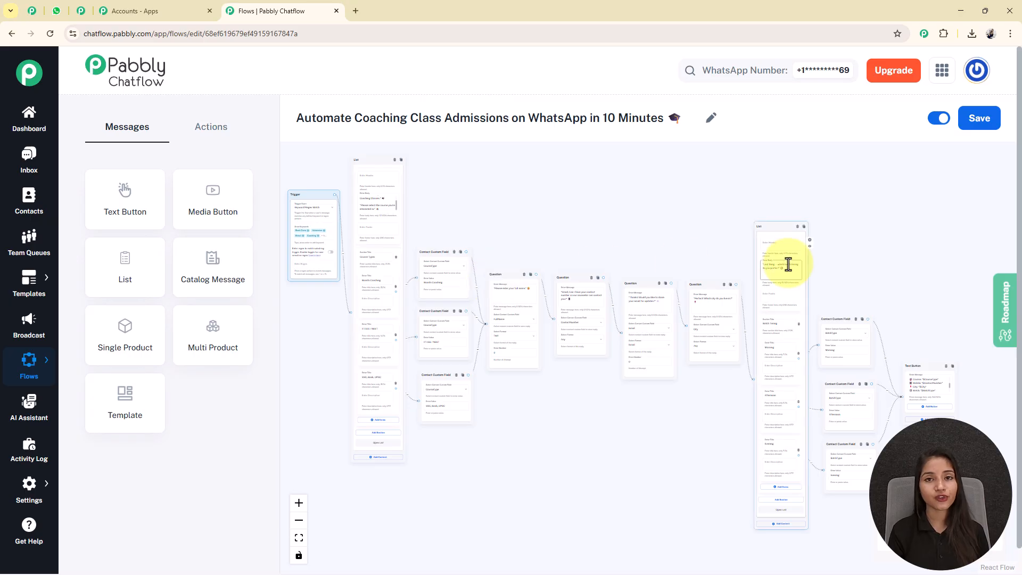
{"action": "left_click", "coordinate": [978, 120]}
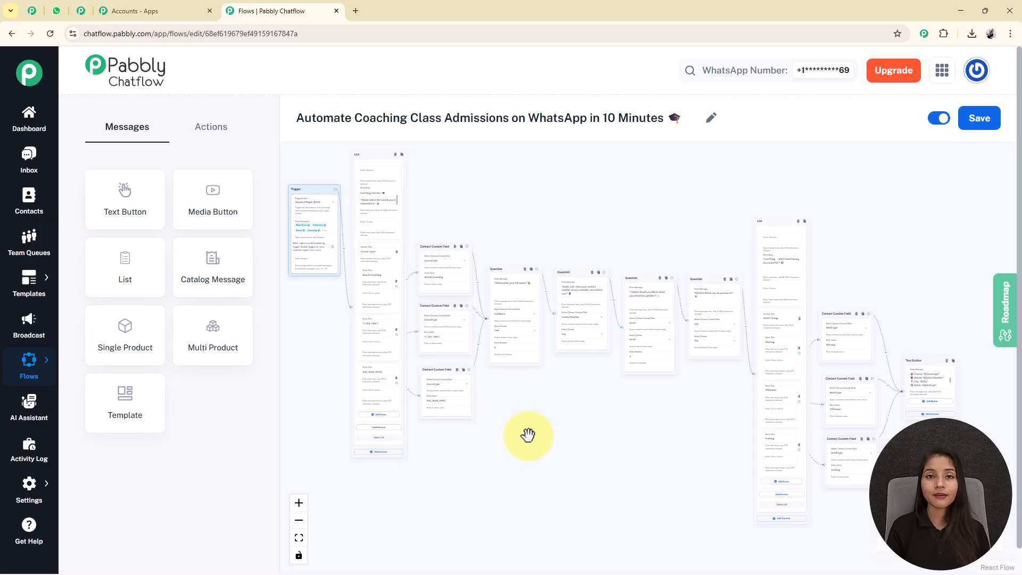
Switch to WhatsApp Web, review the Coaching Class chat through to its admission summary message, and return to the Pabbly Chatflow flow
{"action": "left_click", "coordinate": [56, 11]}
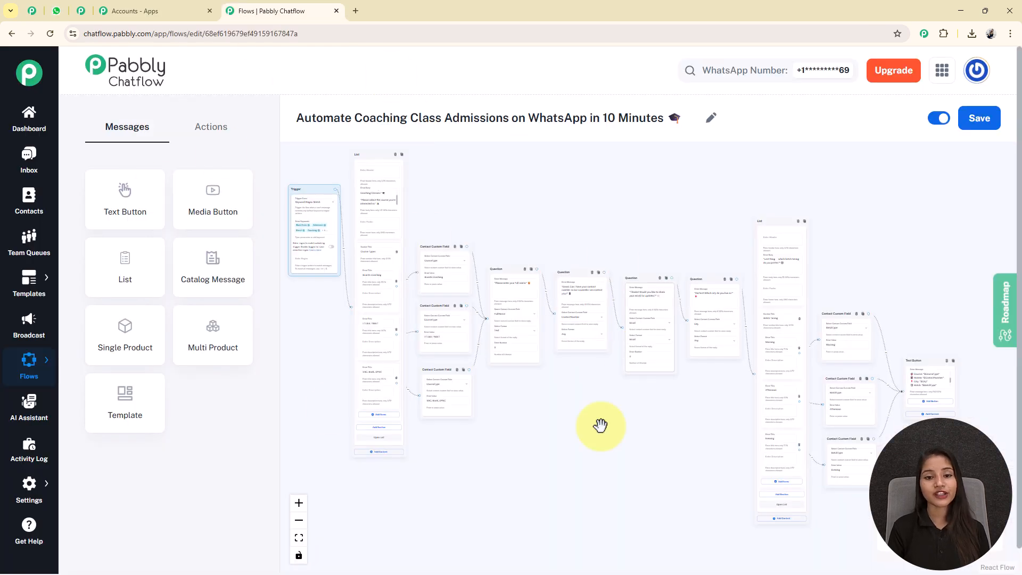
{"action": "left_click", "coordinate": [59, 12]}
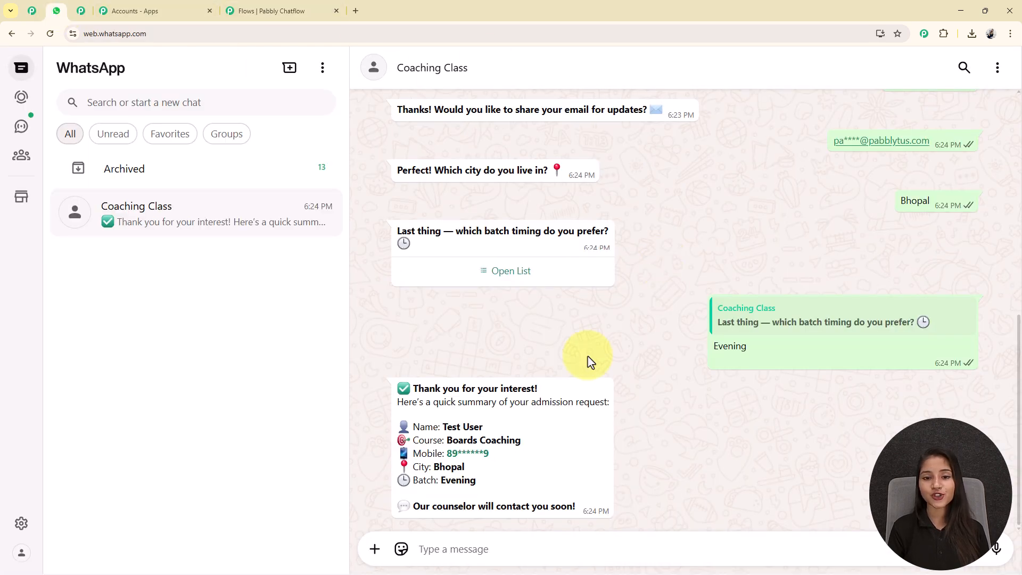
{"action": "scroll", "coordinate": [692, 327], "scroll_direction": "up", "scroll_amount": 5}
{"action": "scroll", "coordinate": [692, 330], "scroll_direction": "down", "scroll_amount": 7}
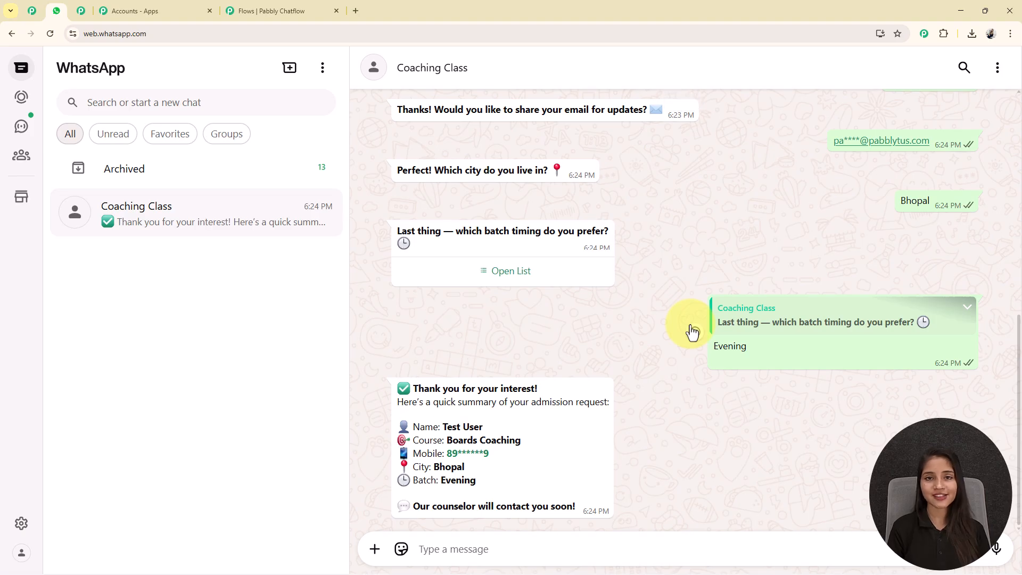
{"action": "left_click", "coordinate": [267, 10]}
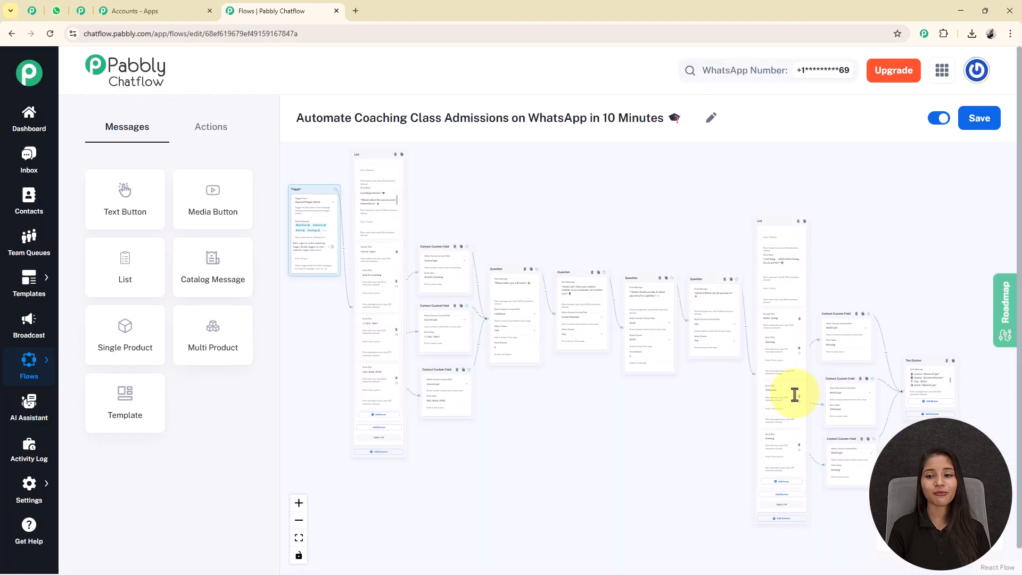